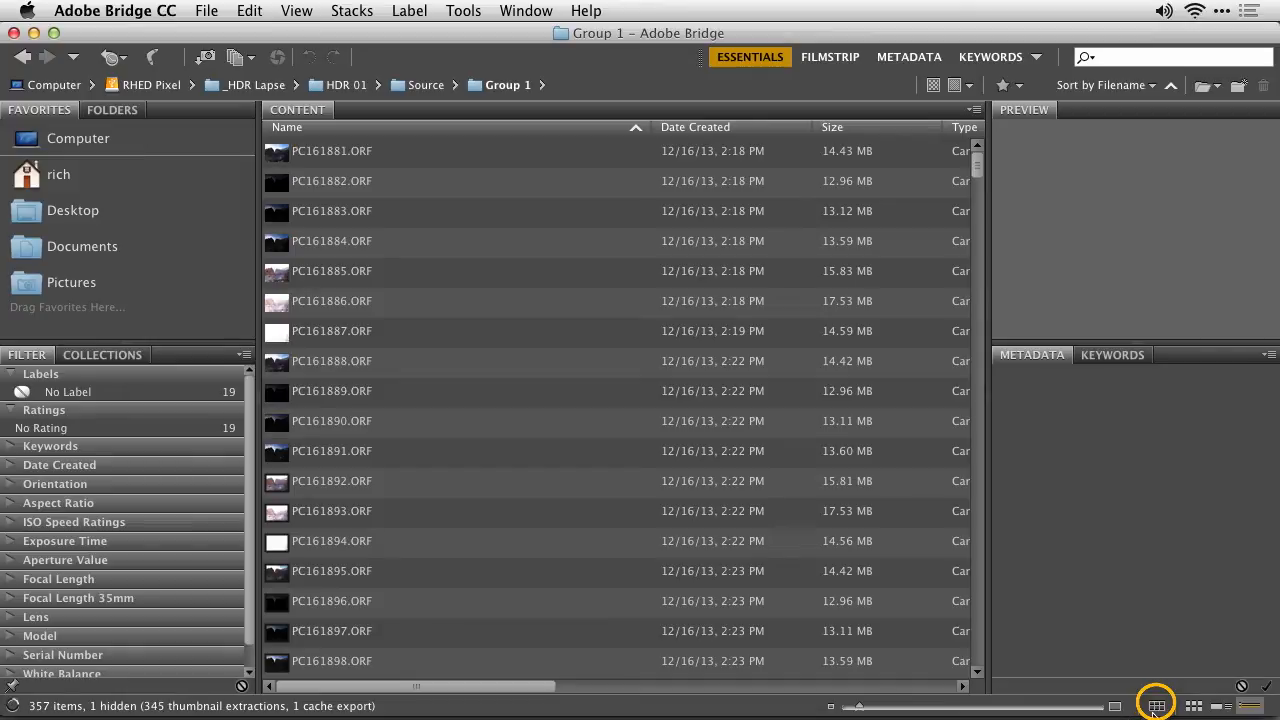
- Show the Group 1 photos as a locked thumbnail grid, sized to fit seven images per row
click(1156, 707)
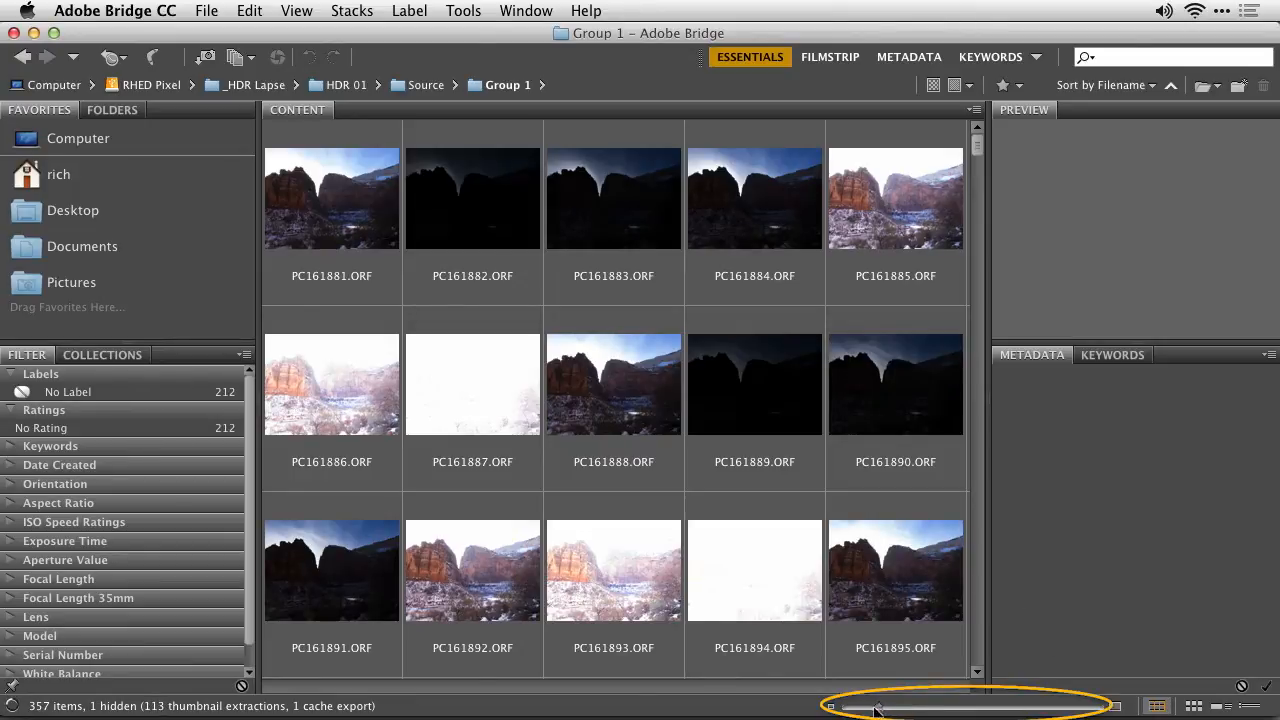
drag(875, 710, 869, 710)
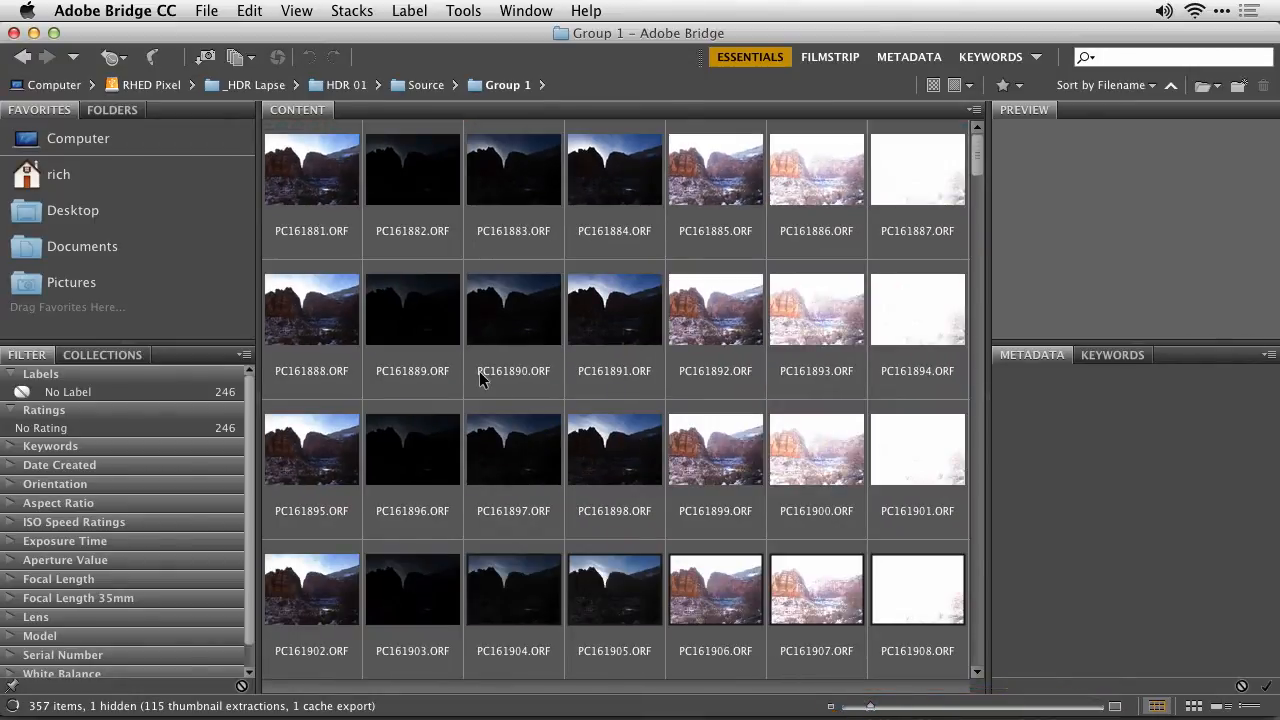
- Step through the first bracketed set, starting at PC161881.ORF, and examine each photo's exposure compensation and shutter speed metadata
click(304, 172)
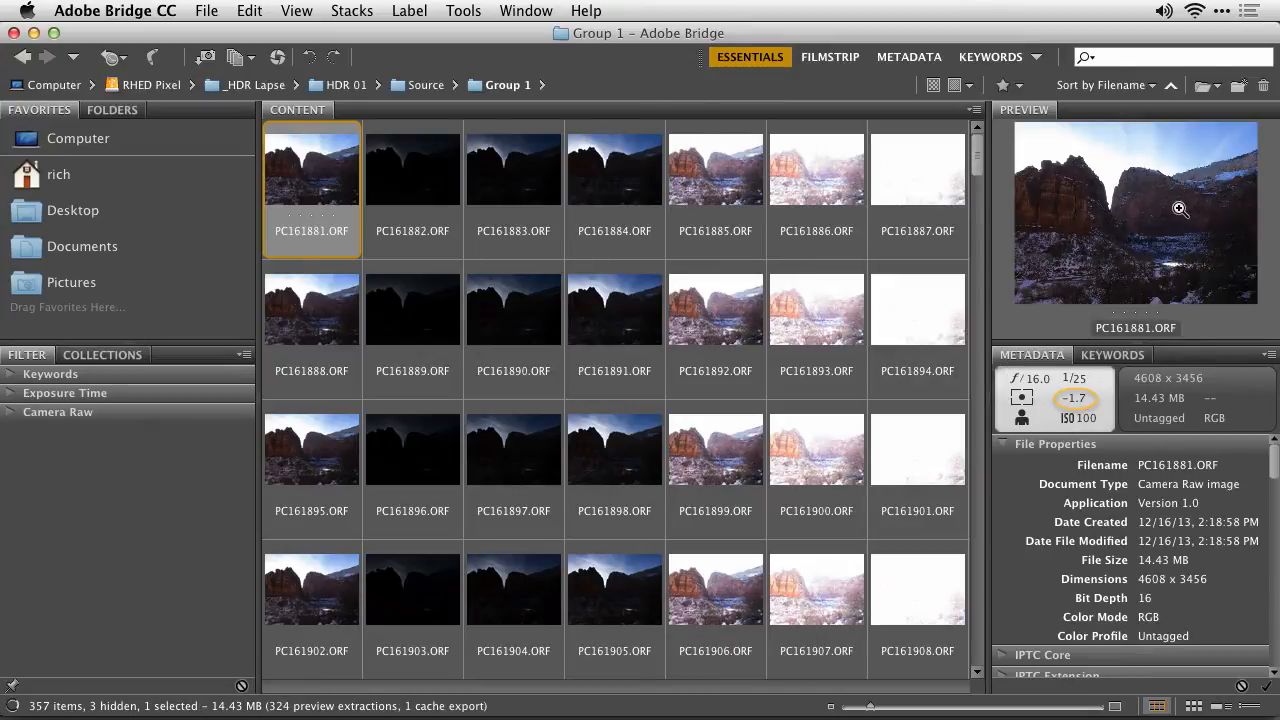
key(Right)
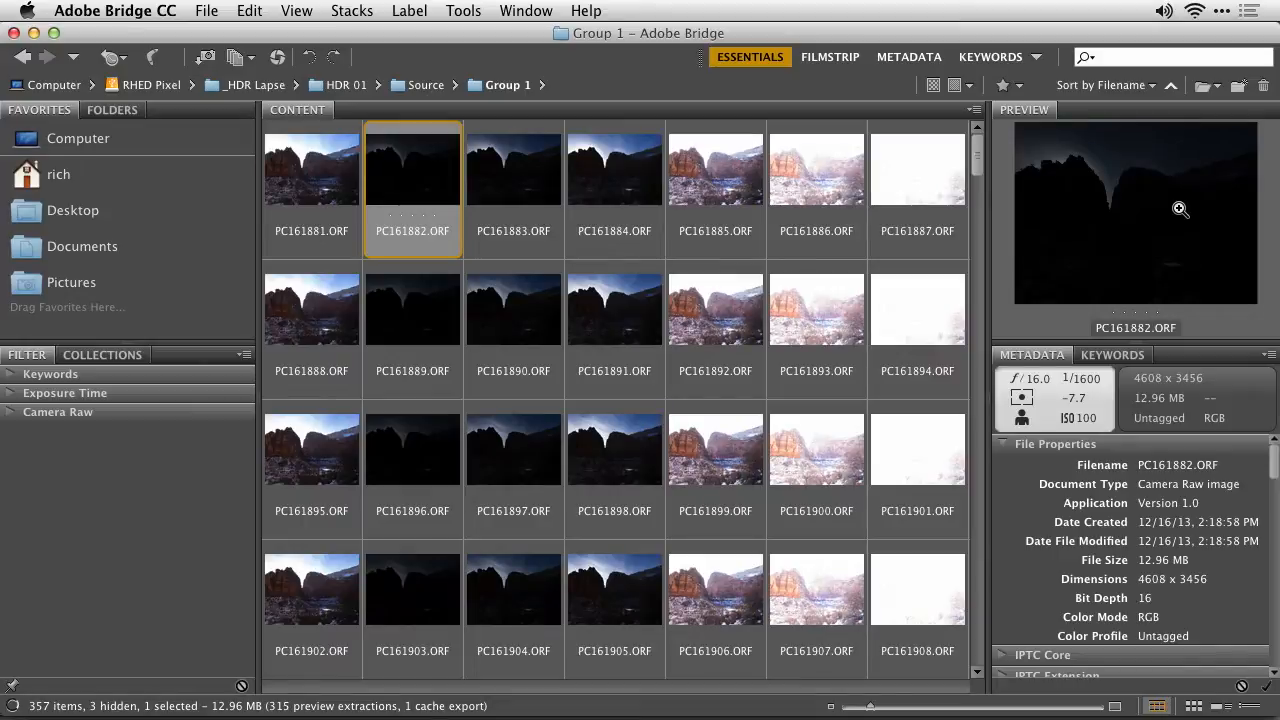
key(Right)
key(Right)
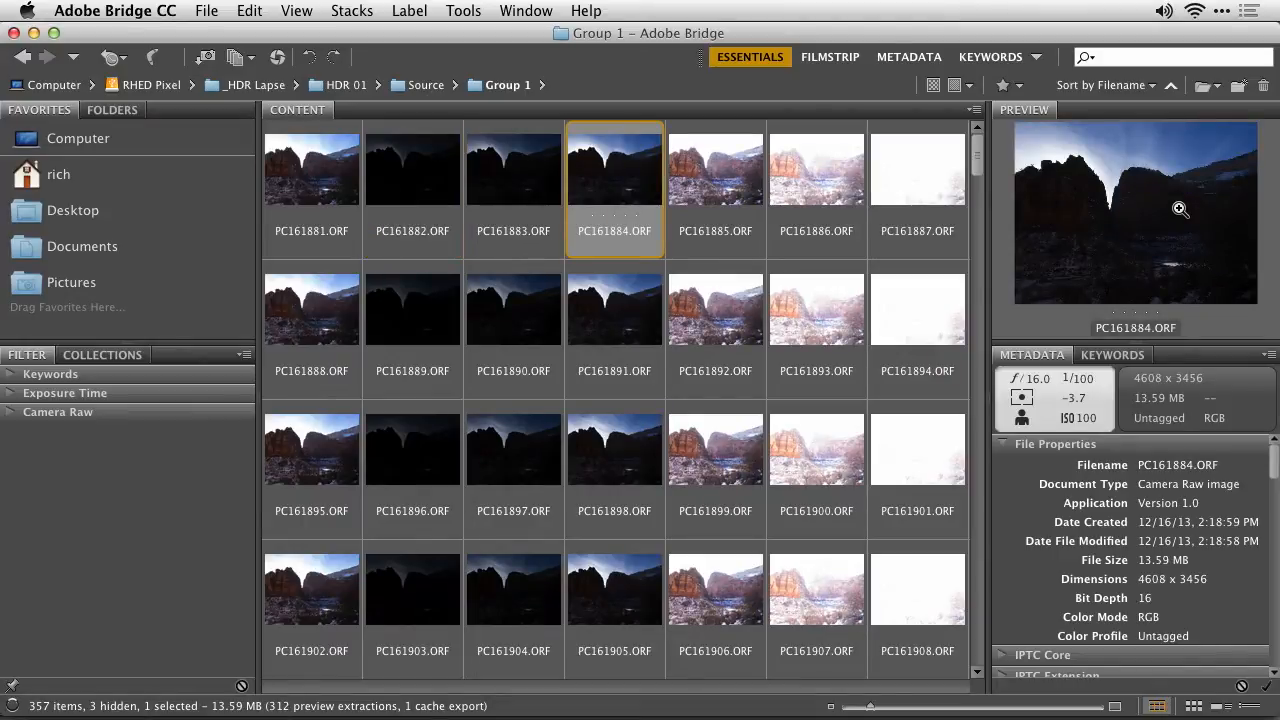
key(Right)
key(Right)
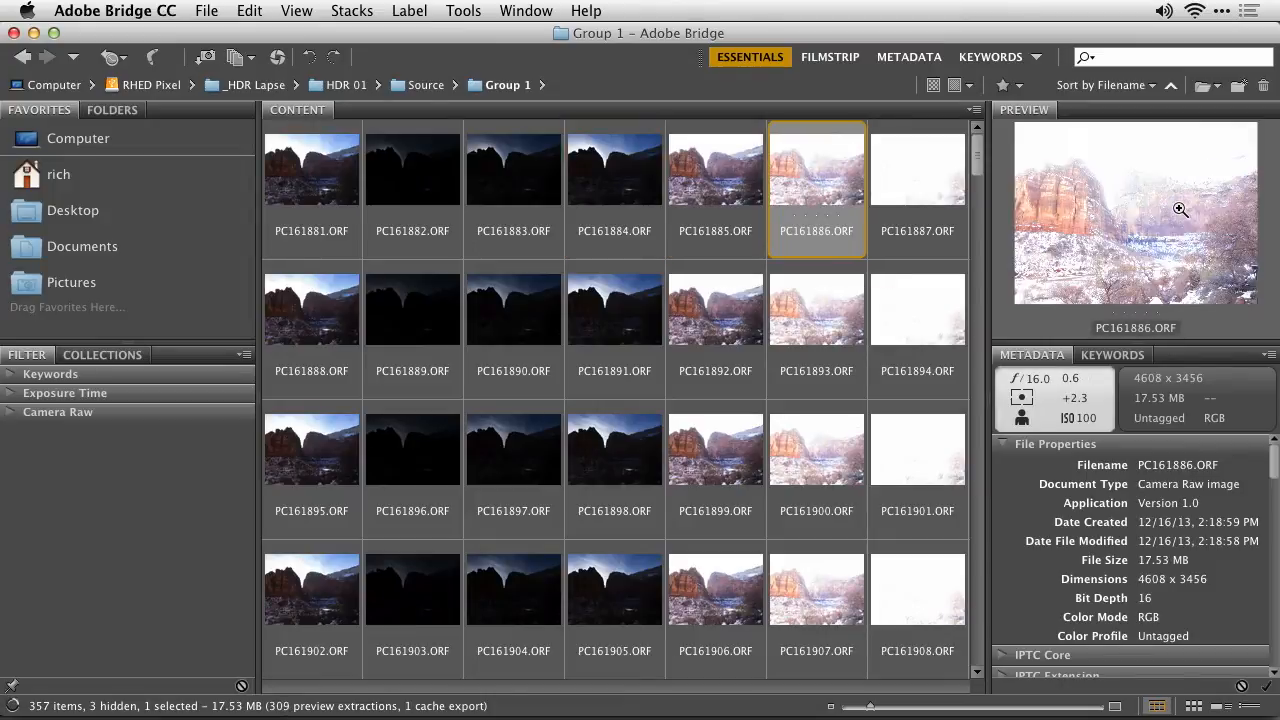
key(Right)
key(Left)
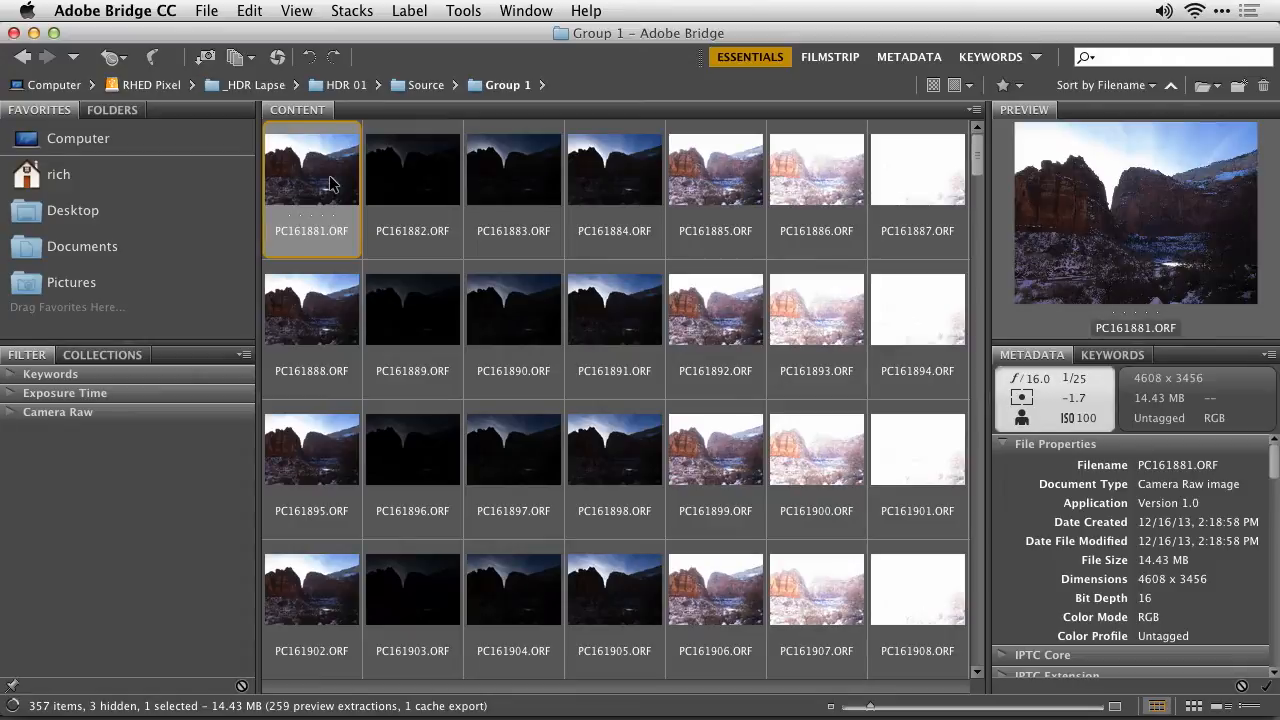
- Select the bracketed set PC161881.ORF through PC161887.ORF and bring up the commands for opening it in another application
shift+click(933, 172)
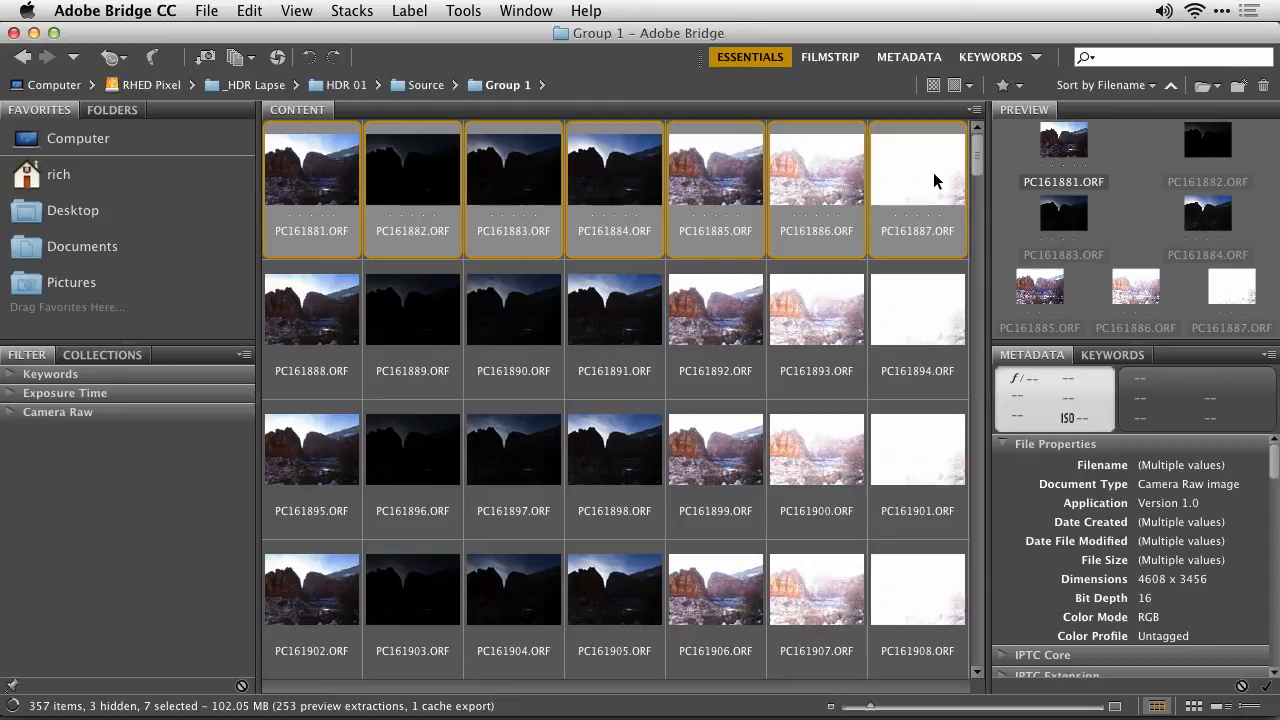
right_click(935, 180)
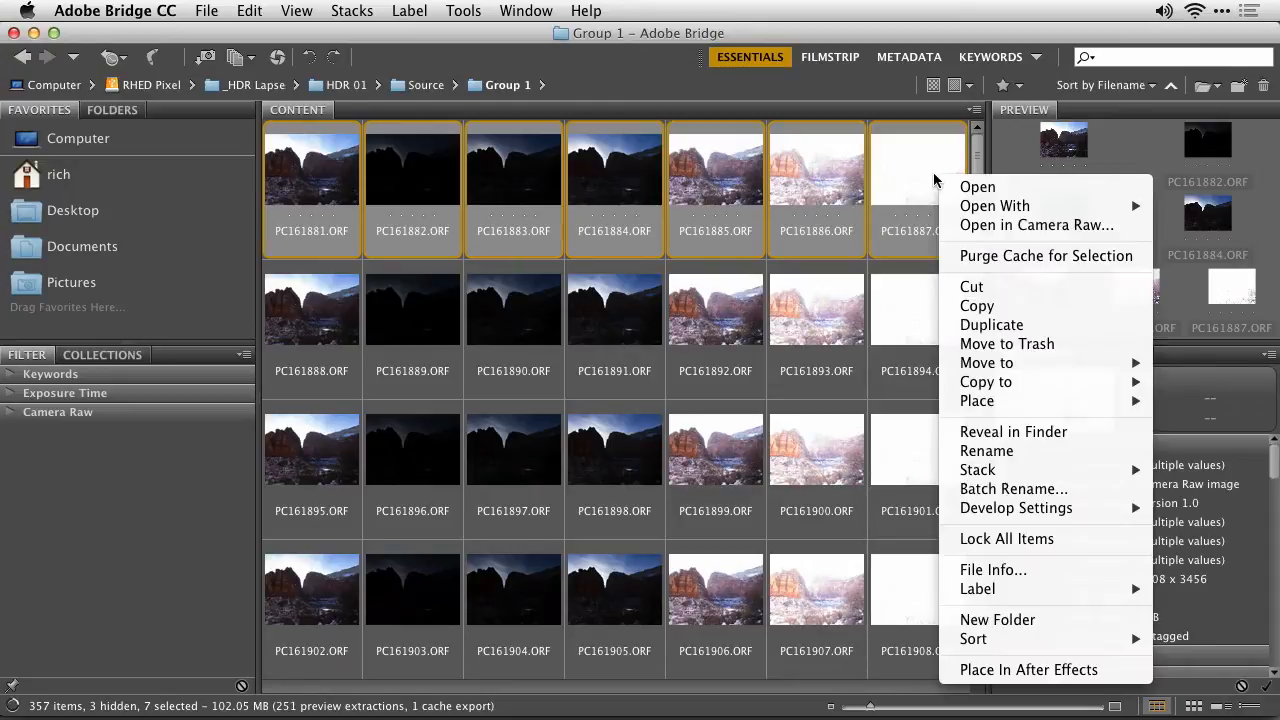
mouse_move(968, 206)
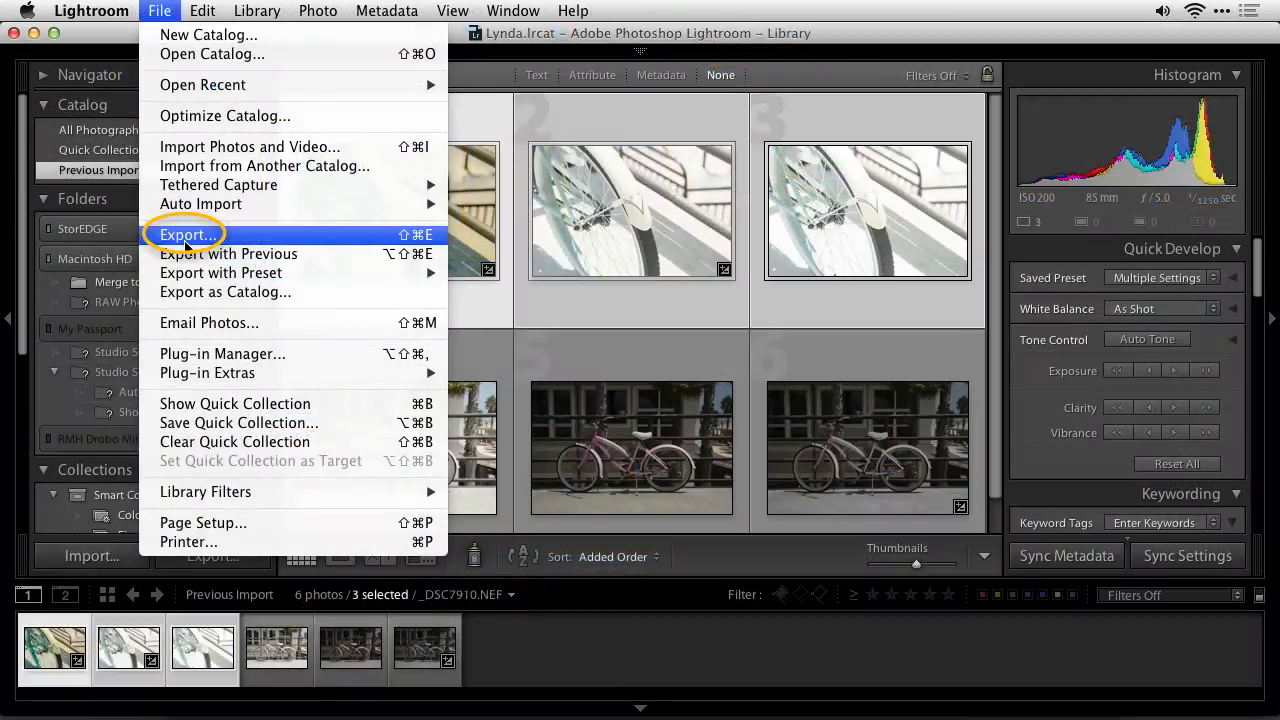
- In Lightroom, open the export settings for the three selected photos and expand the Photomatix presets
click(184, 240)
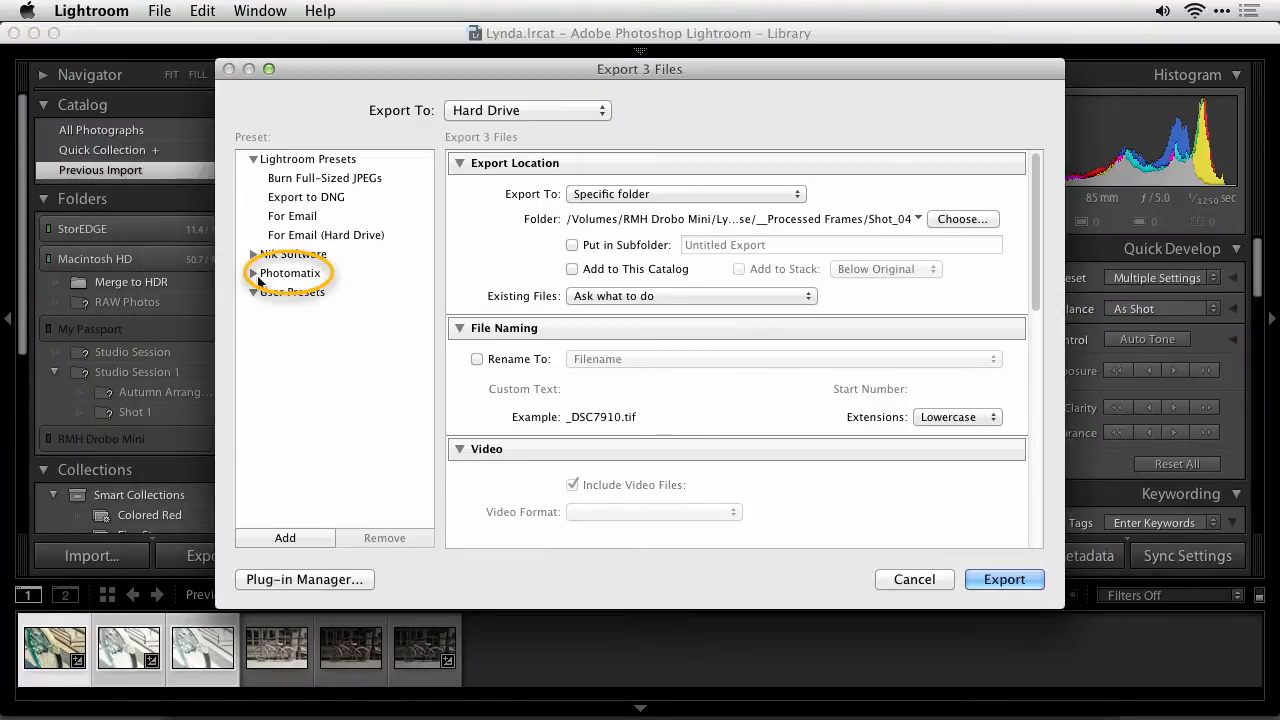
click(254, 274)
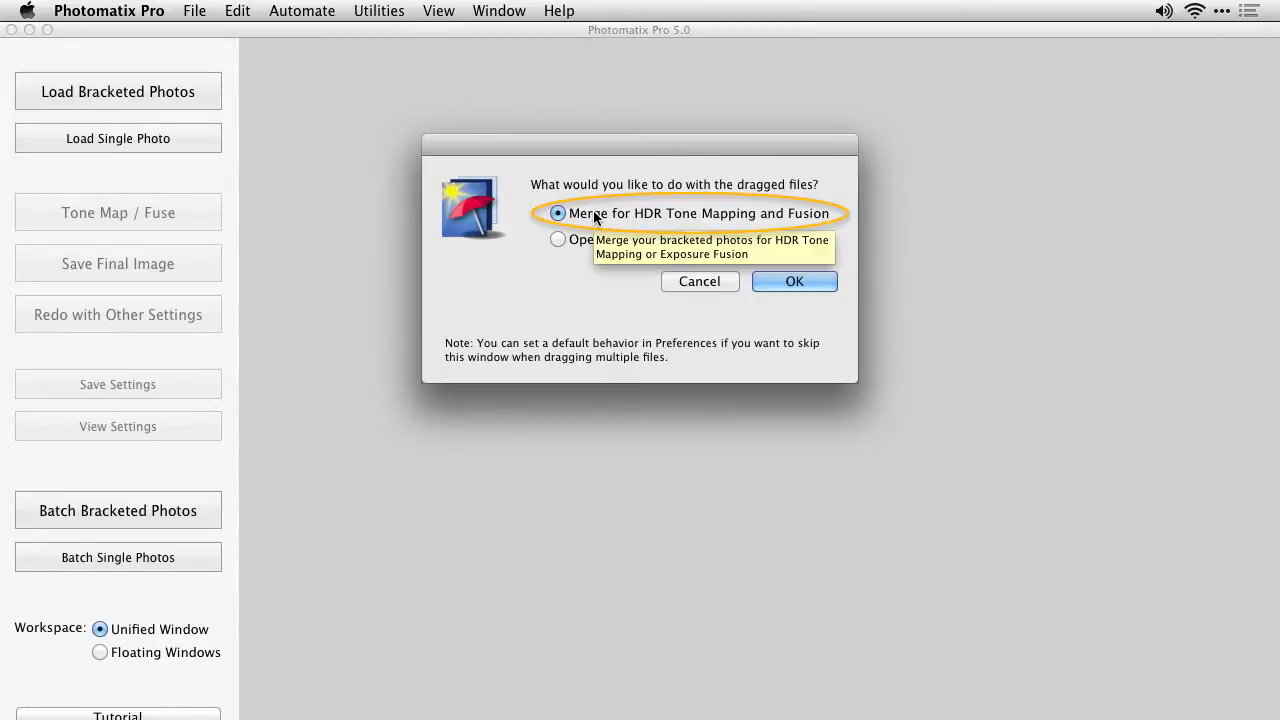
- In Photomatix Pro, load the bracketed ORF files for HDR tone mapping and fusion, and merge them with source alignment off
click(810, 281)
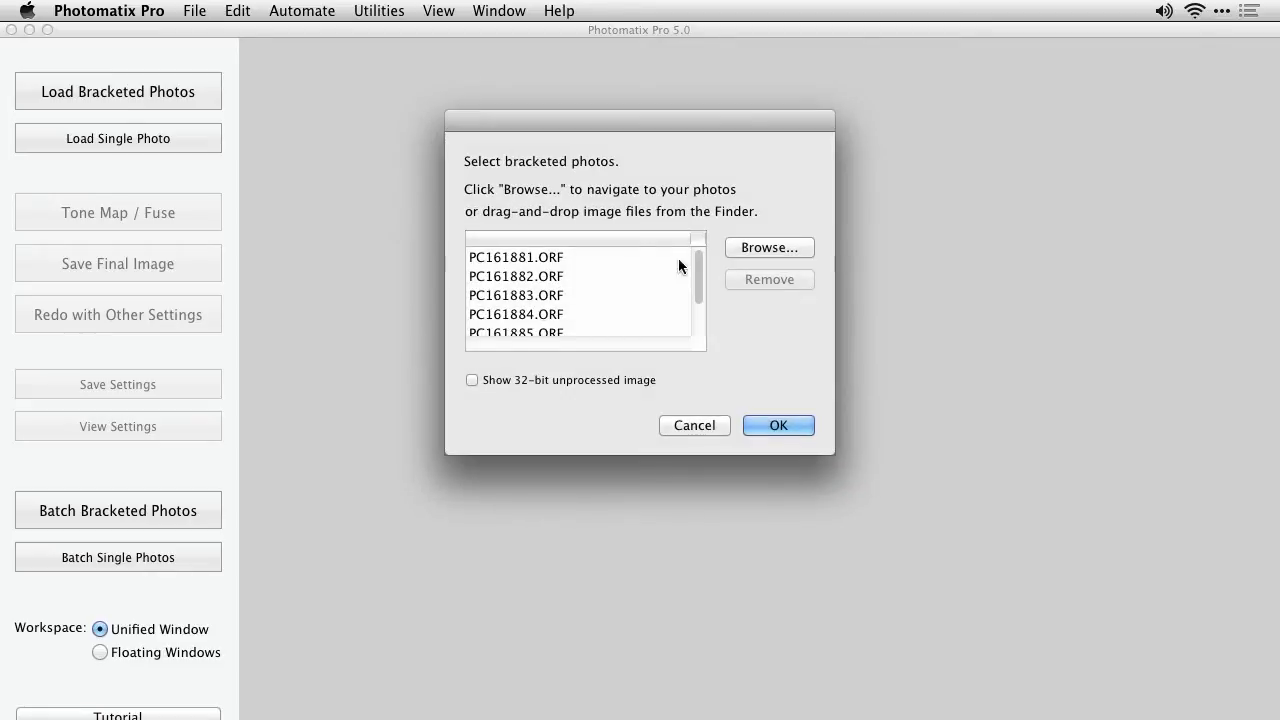
scroll(612, 259, down, 2)
click(778, 425)
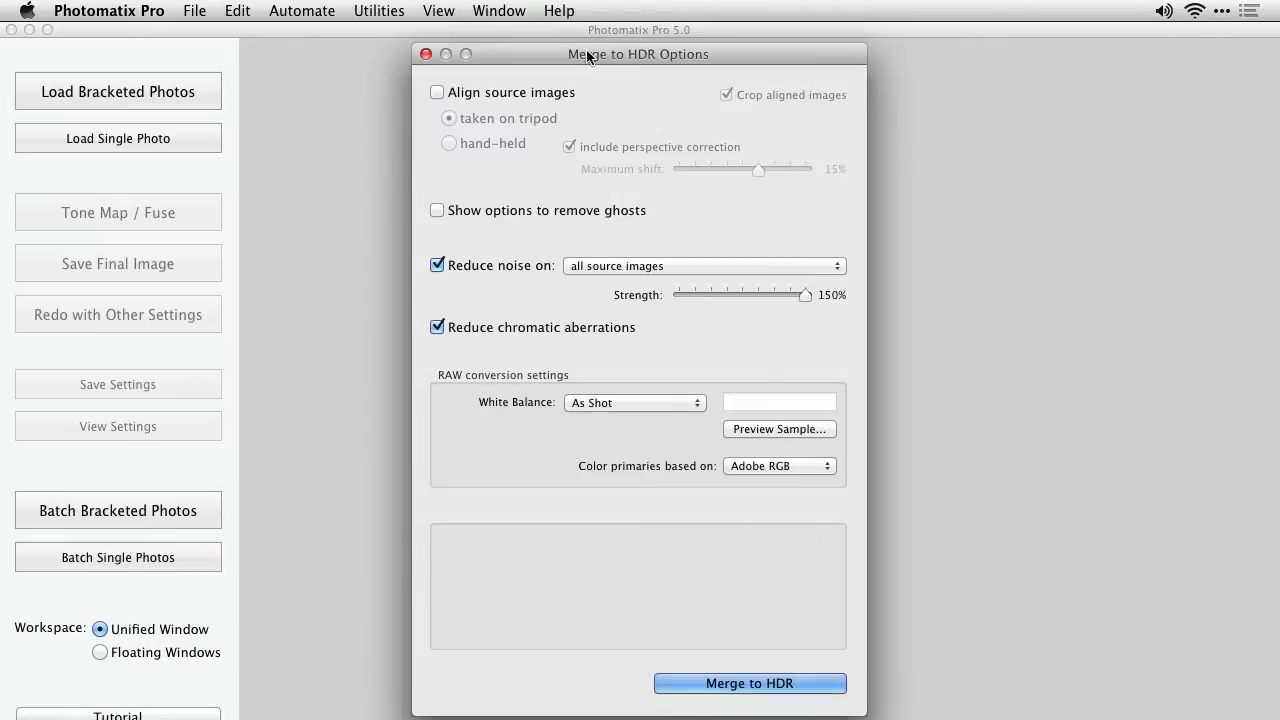
mouse_move(446, 118)
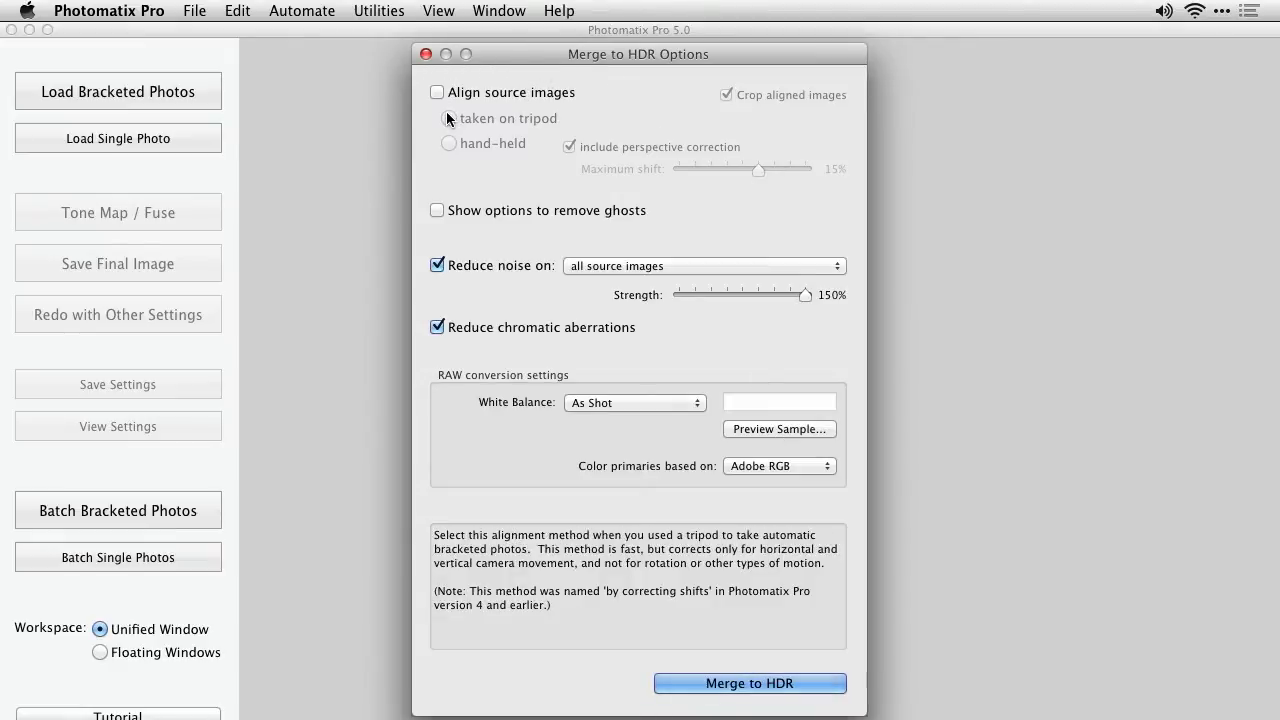
mouse_move(490, 94)
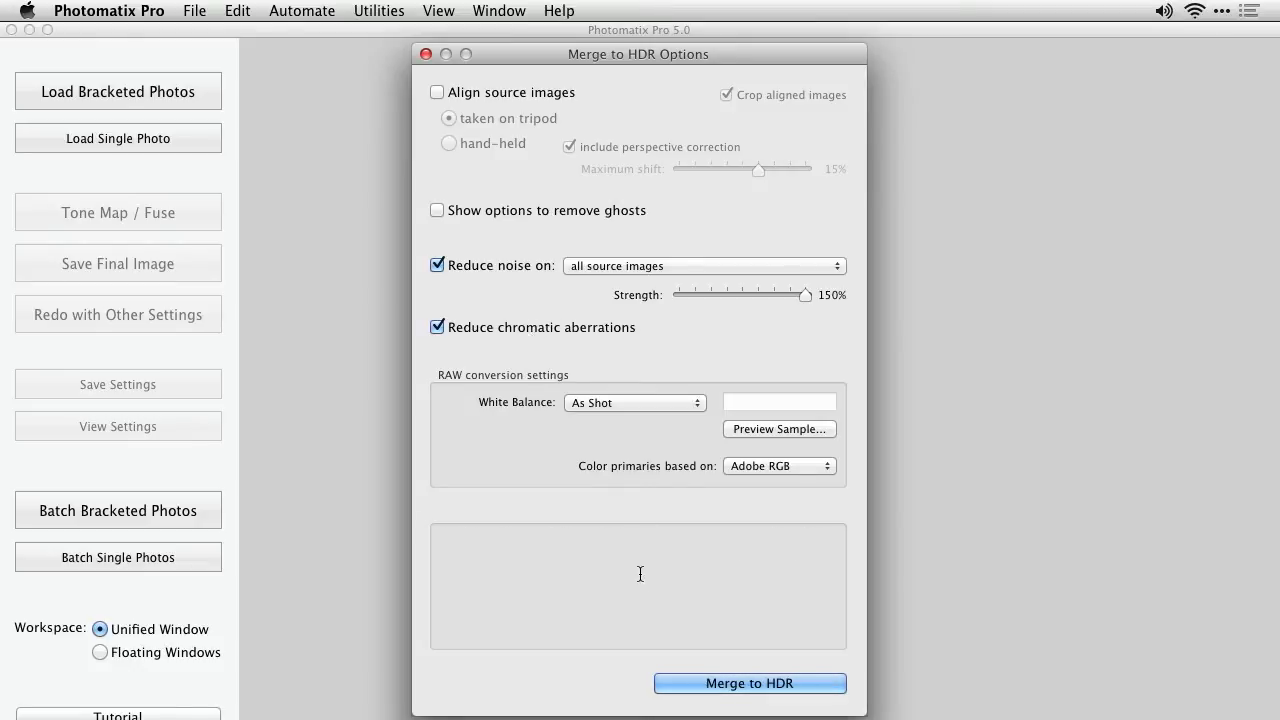
click(728, 685)
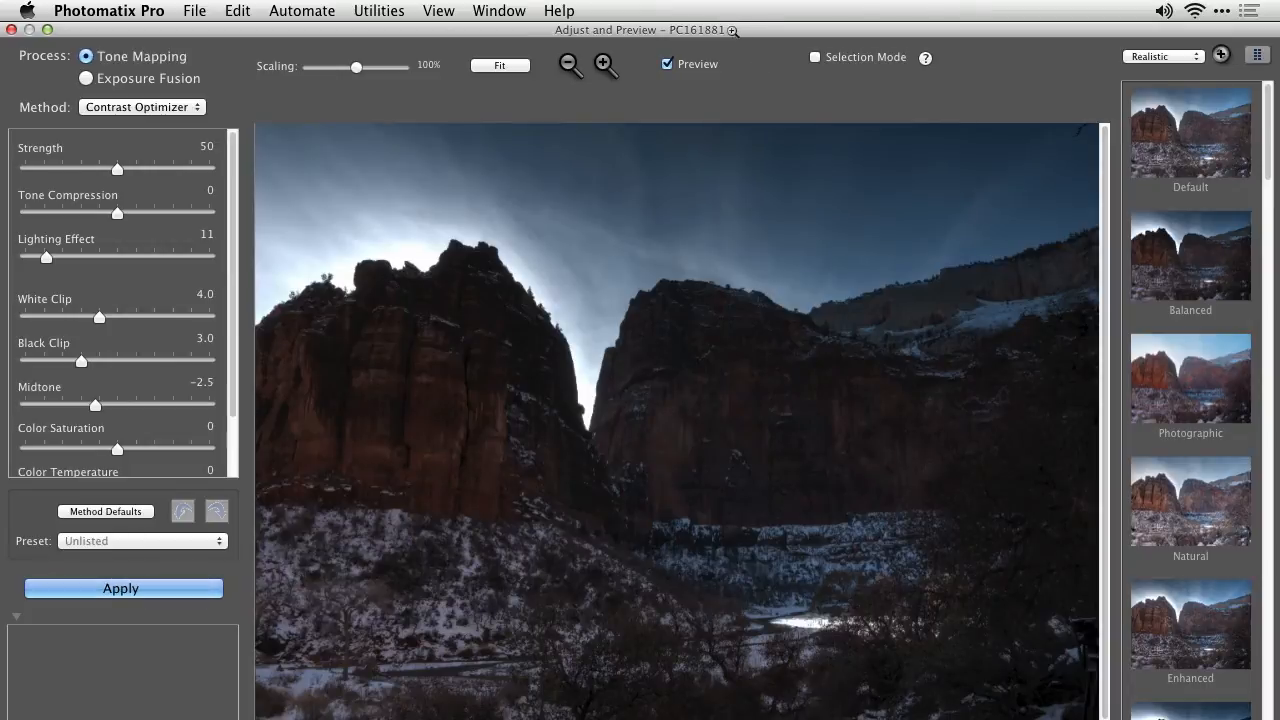
- Fit the Adjust and Preview window to the screen and apply the Default preset from the Short List category
drag(733, 31, 772, 8)
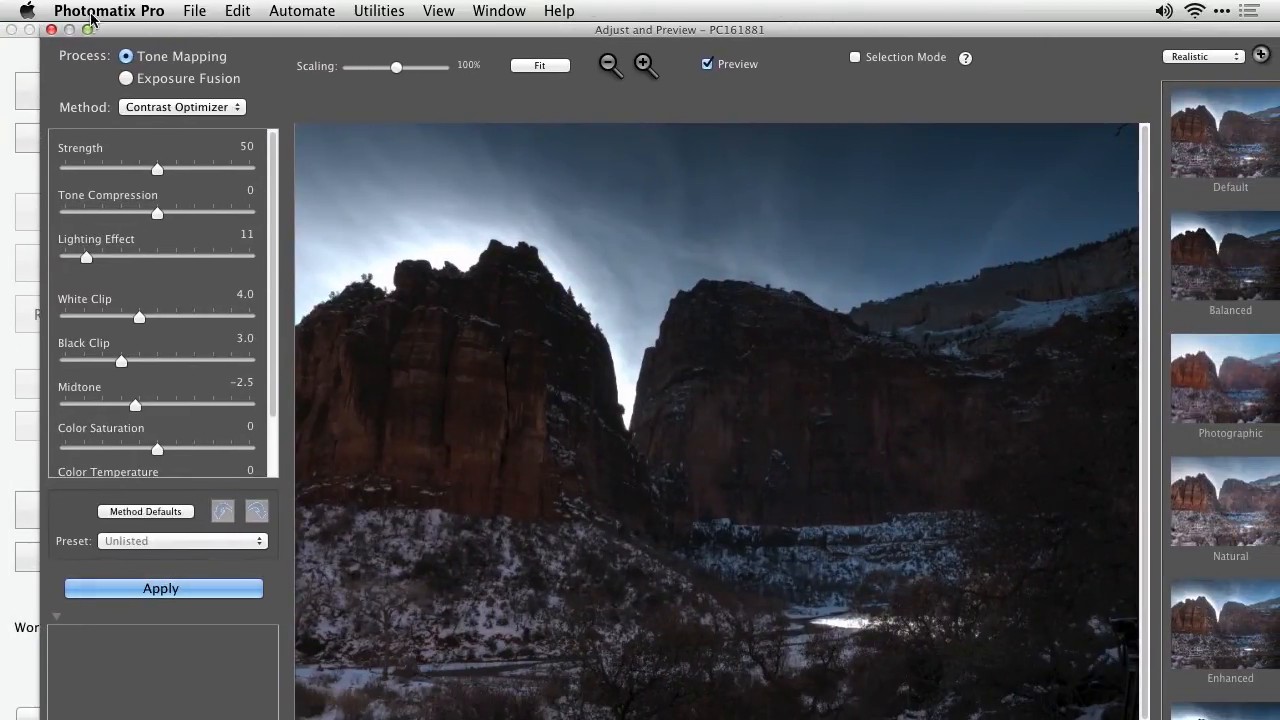
click(87, 29)
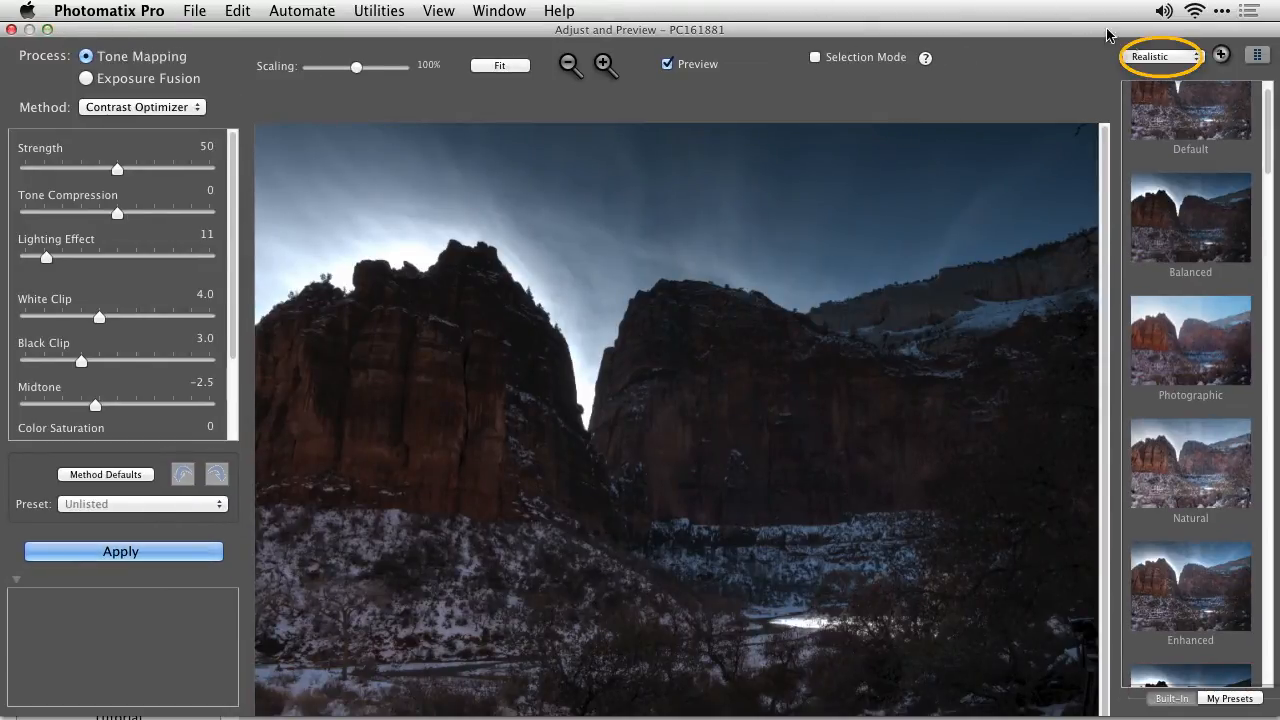
click(1156, 58)
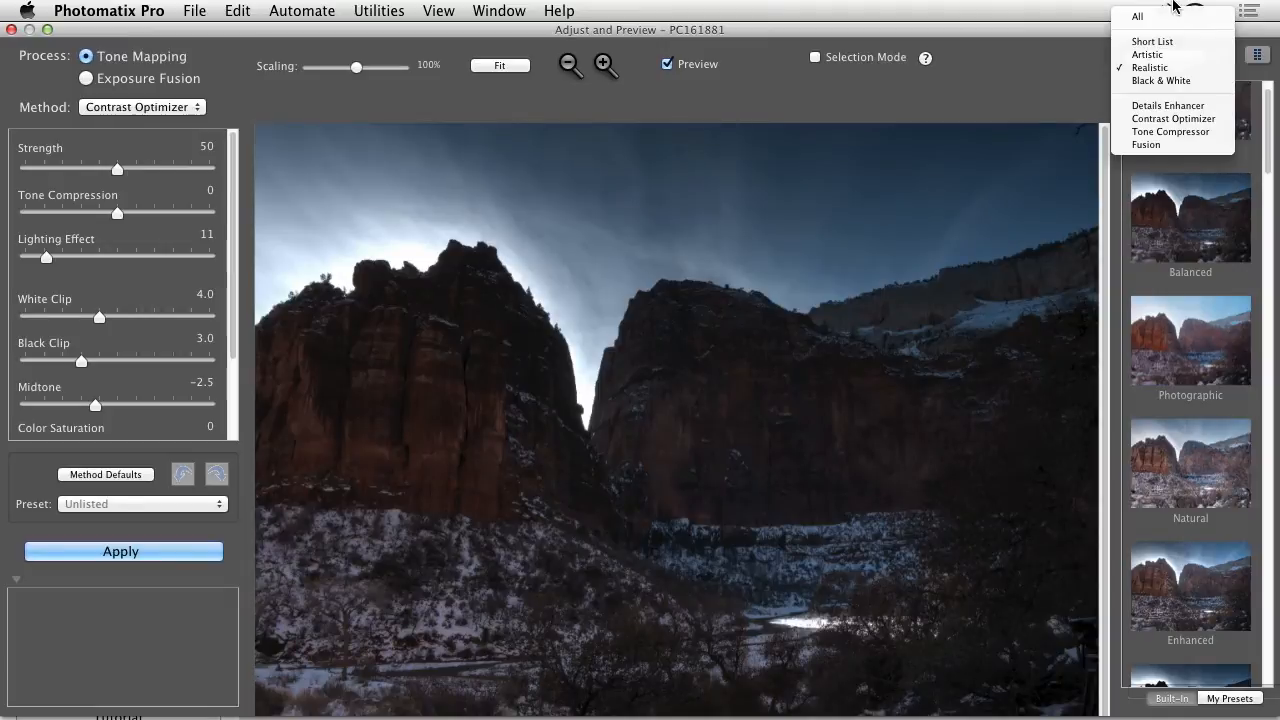
click(1176, 39)
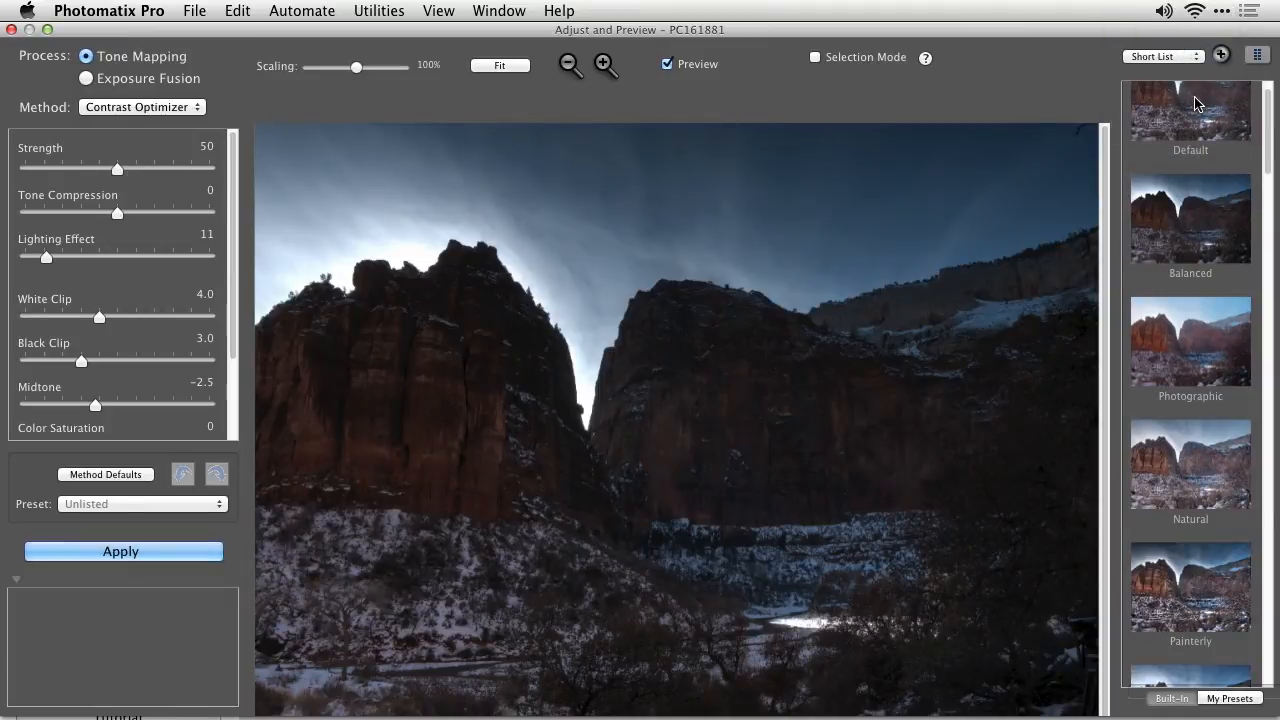
click(1199, 148)
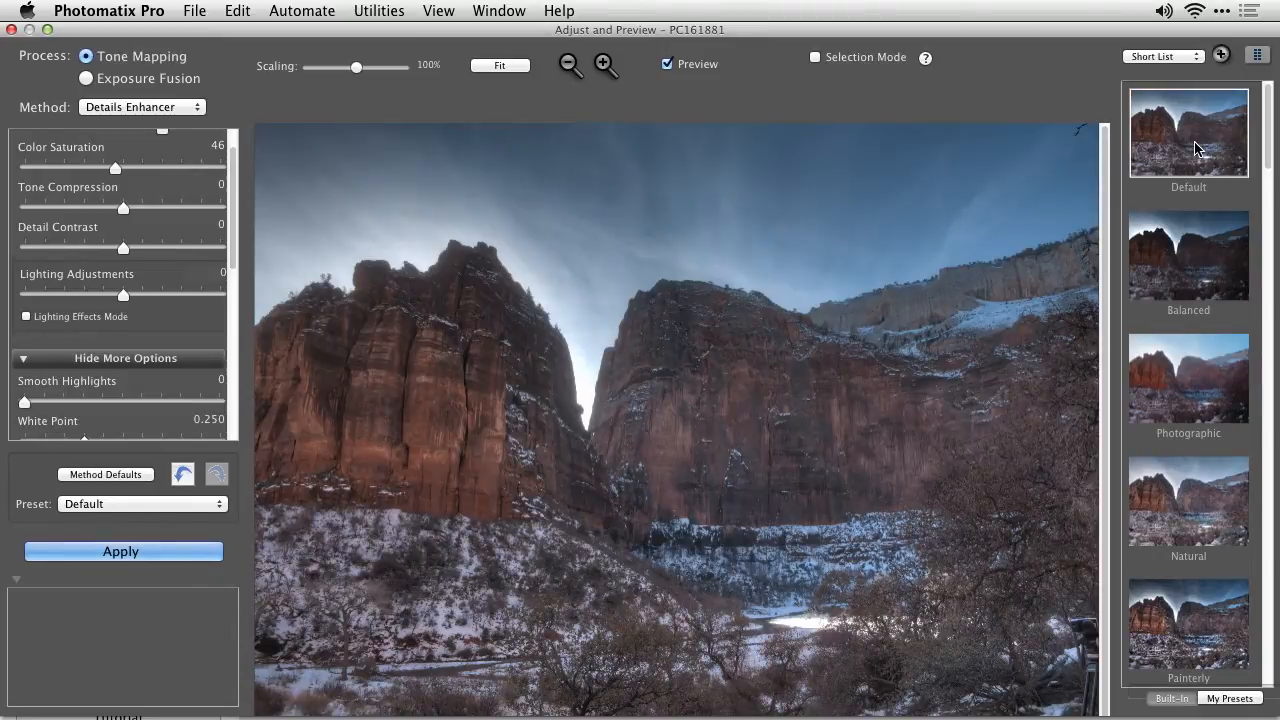
- Toggle the preview off and on to compare the tone-mapped image with the unprocessed photo
click(667, 65)
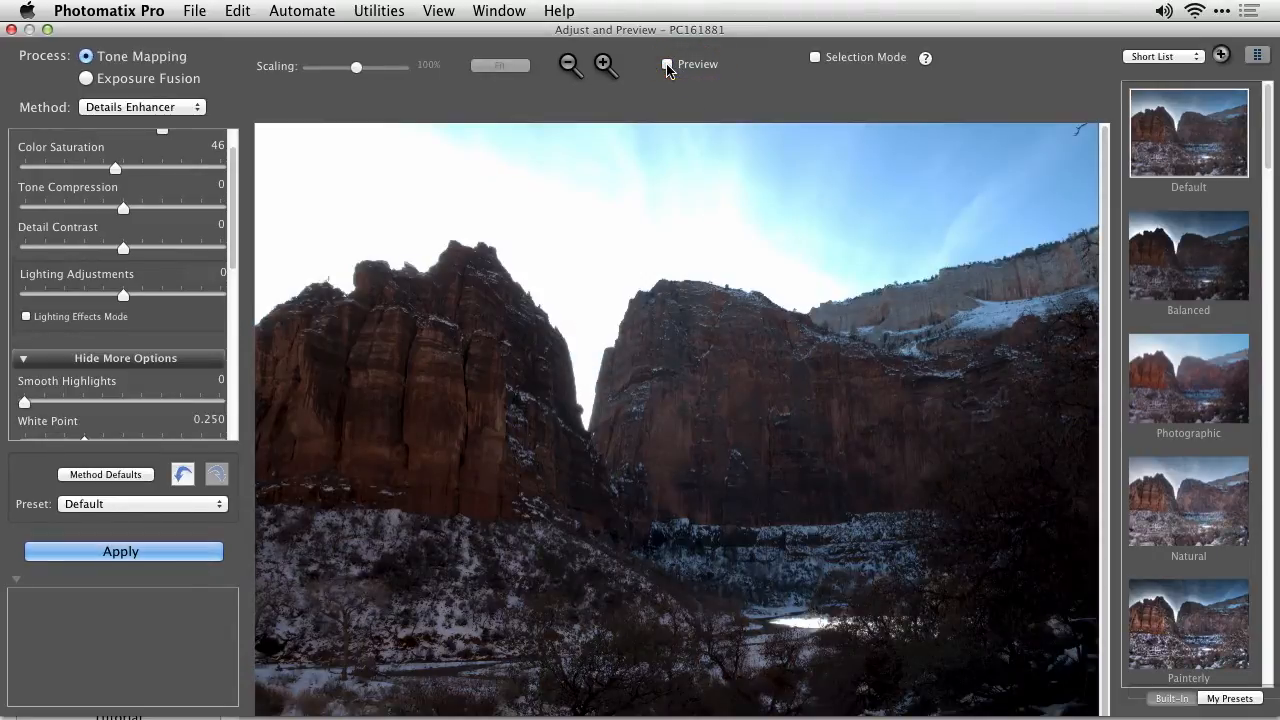
click(667, 65)
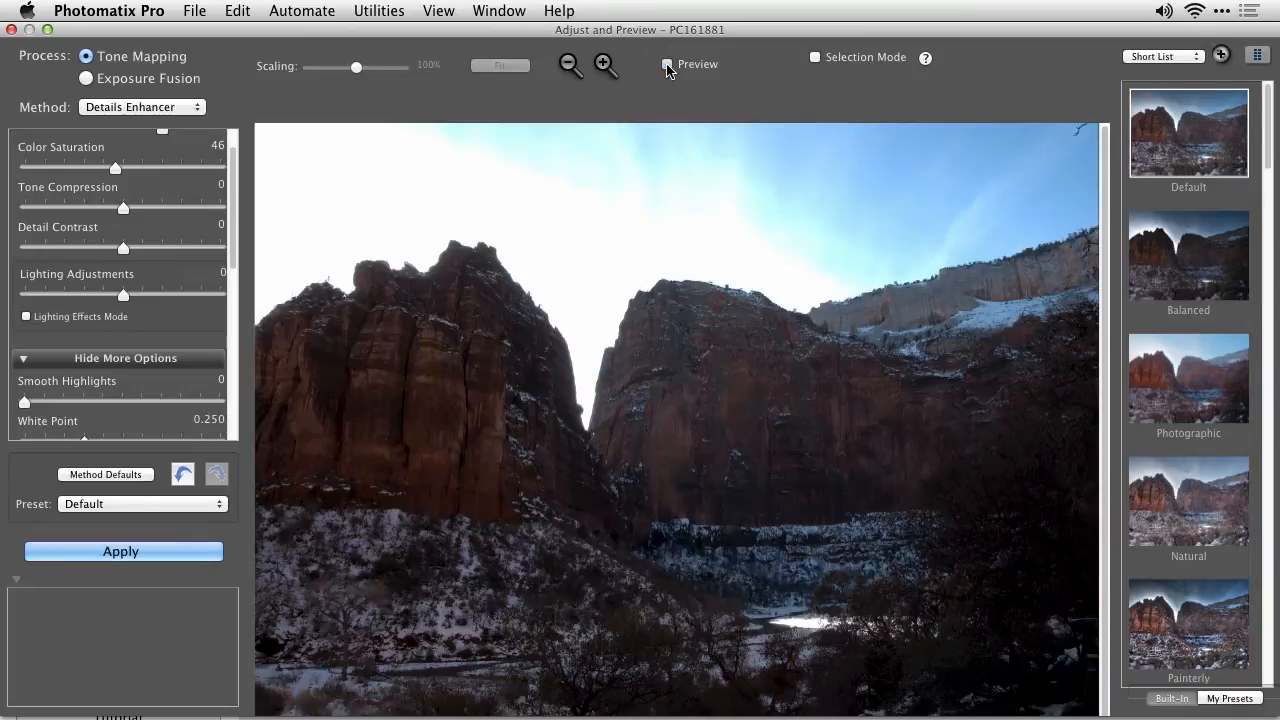
click(667, 65)
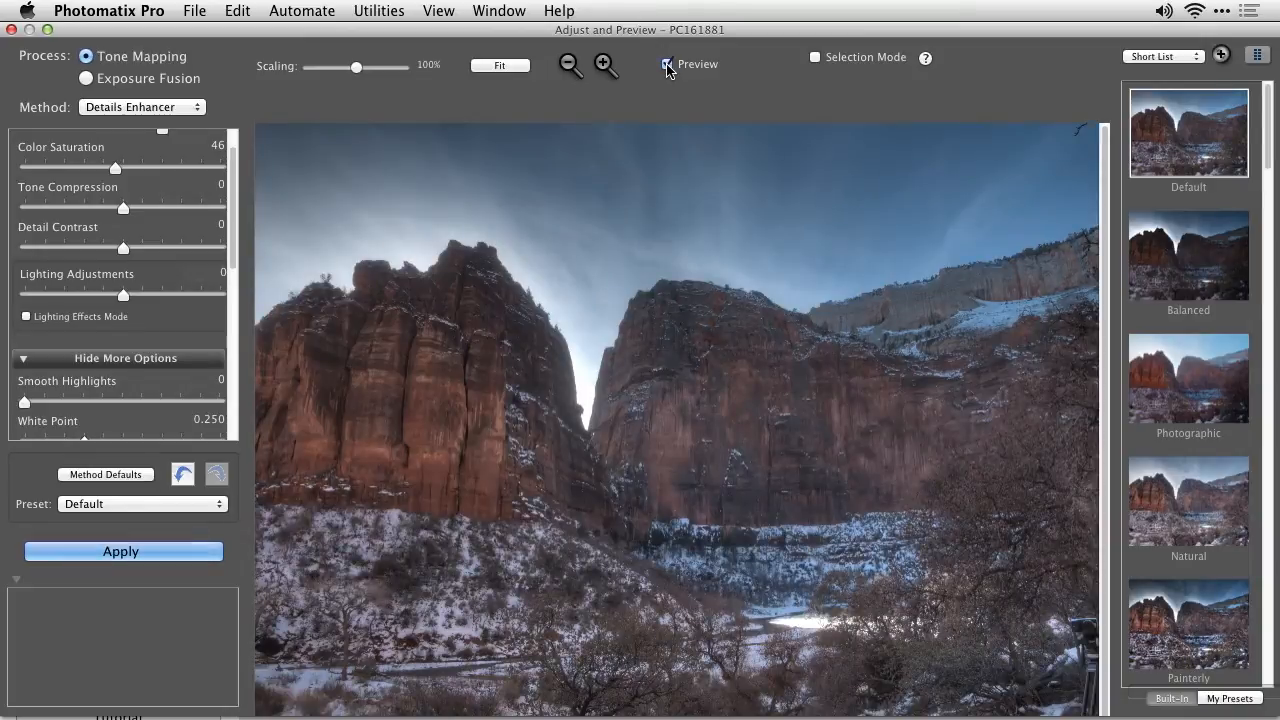
click(667, 65)
click(667, 65)
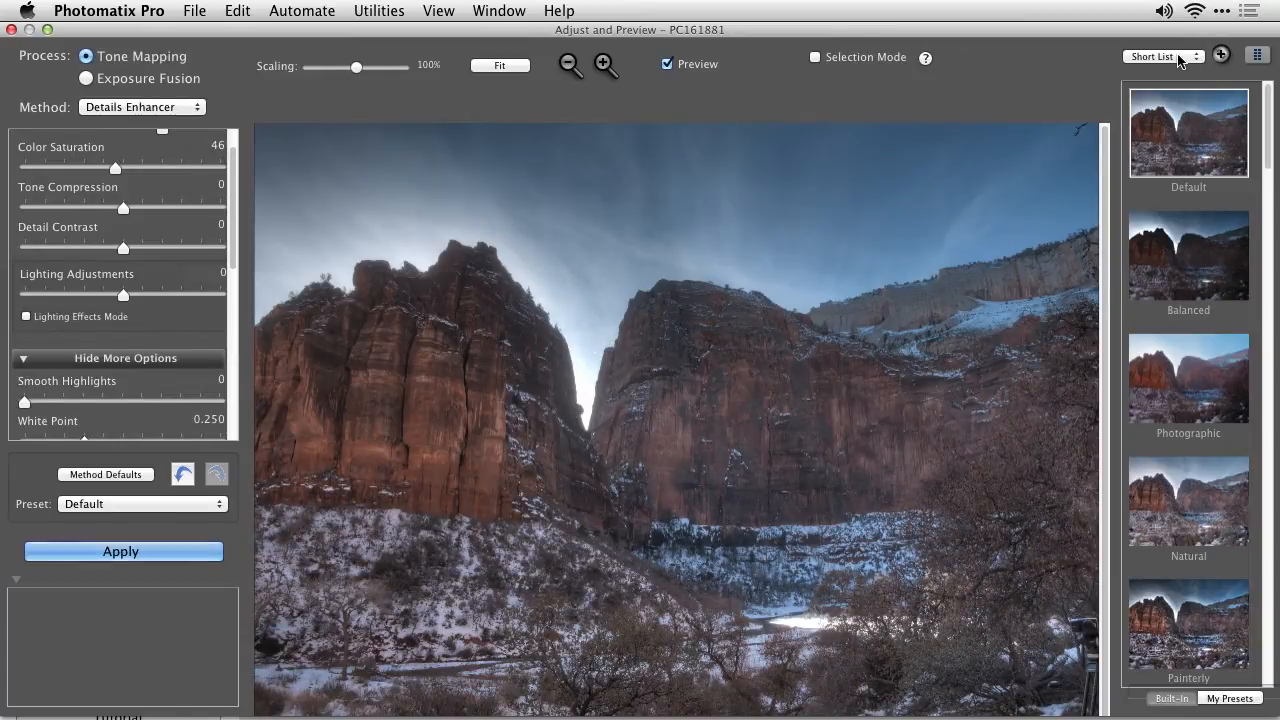
- Try the Balanced, Photographic and Natural presets on the merged image
click(1178, 280)
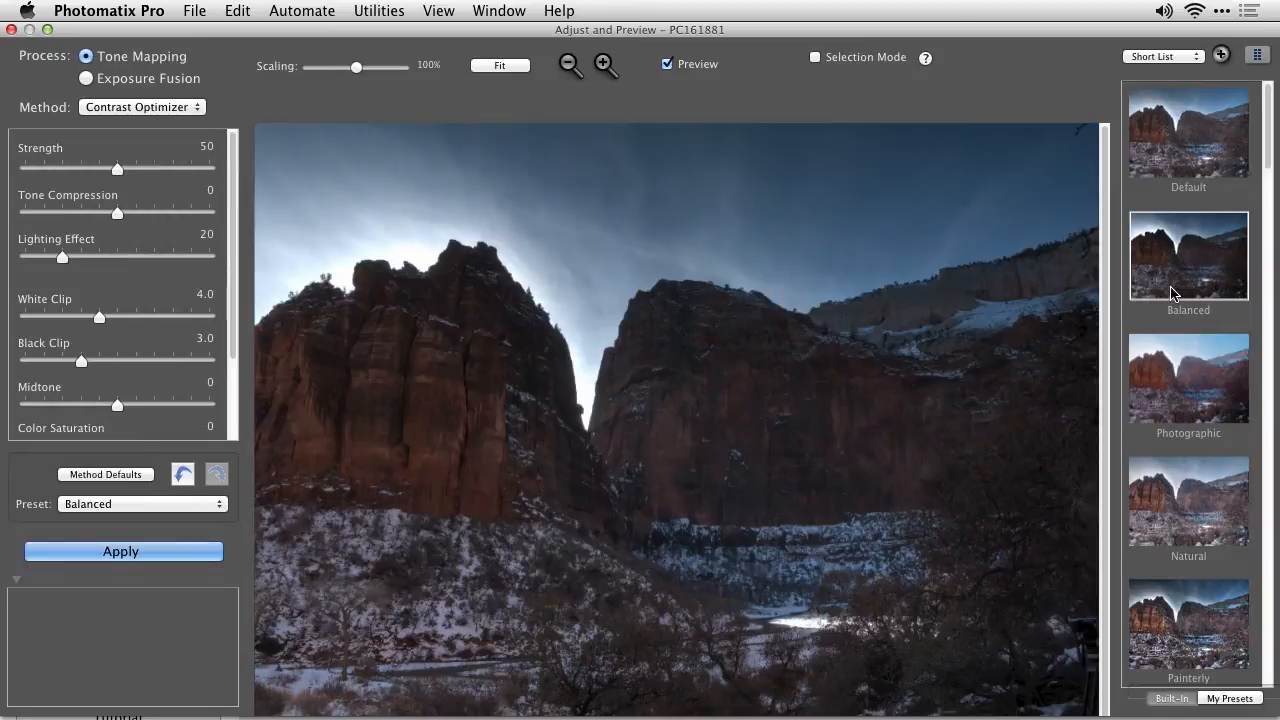
scroll(1174, 292, down, 1)
scroll(1190, 384, down, 1)
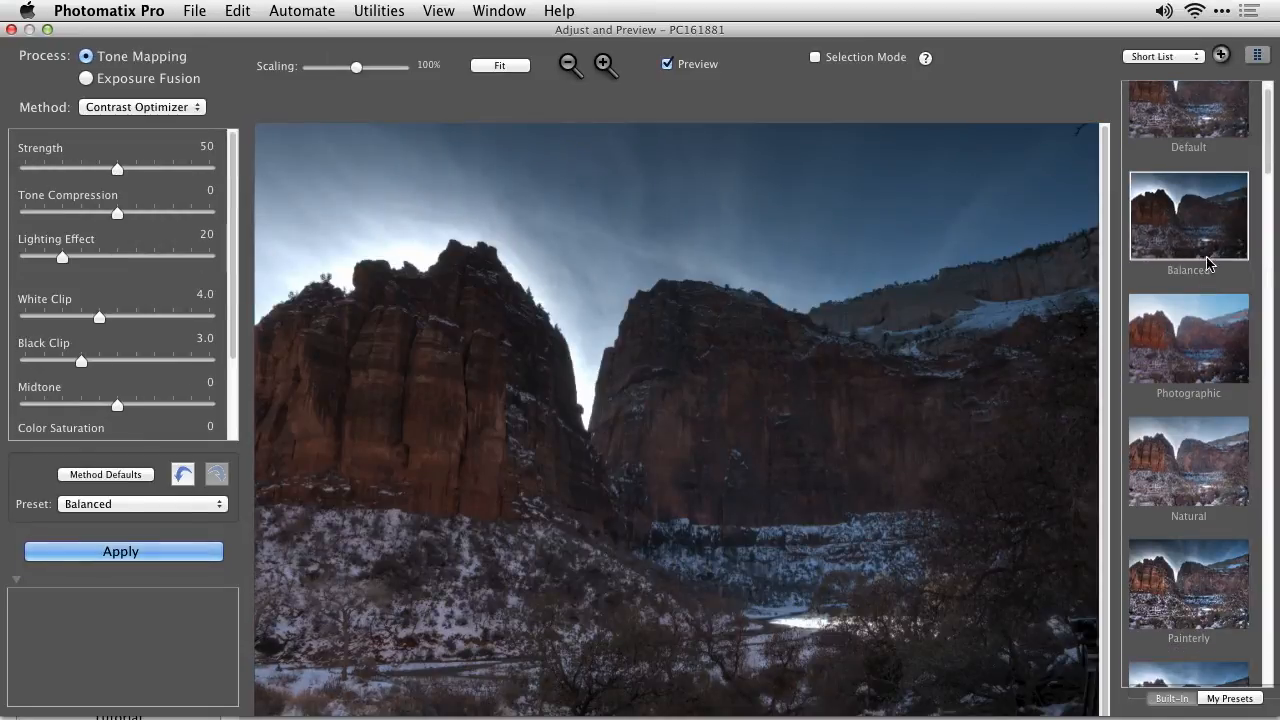
click(1145, 374)
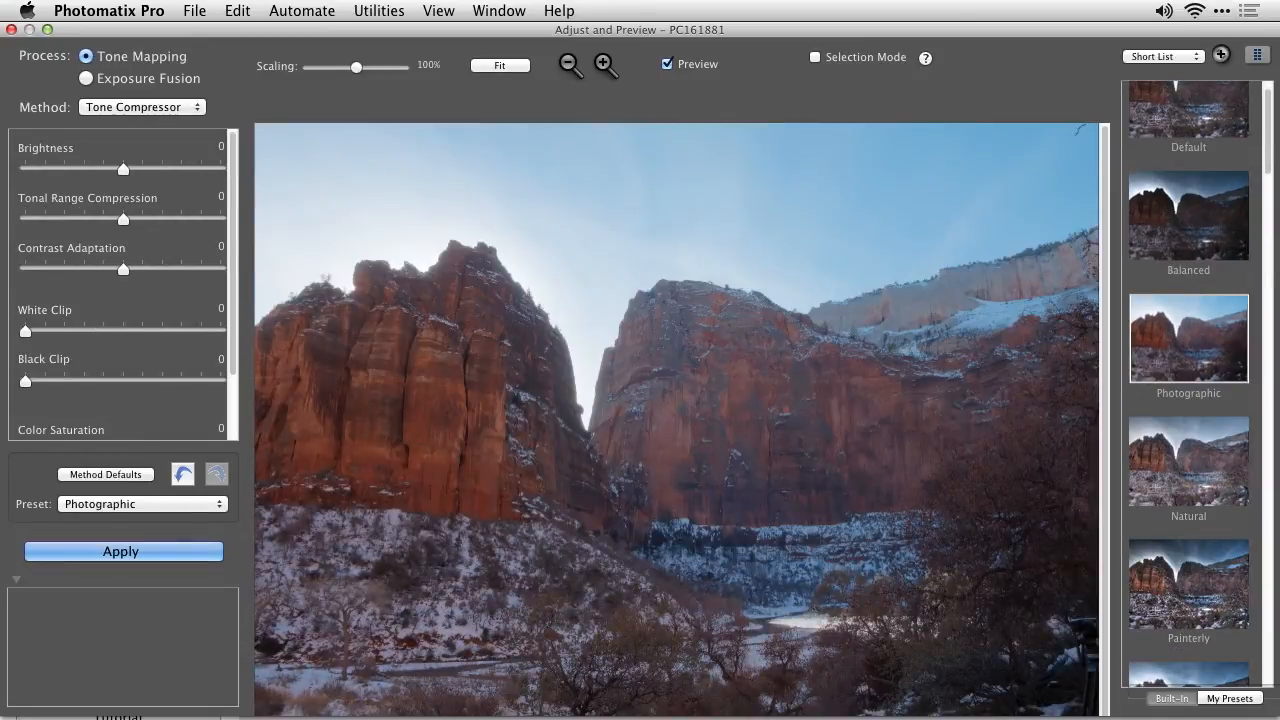
click(1190, 452)
scroll(1195, 490, down, 3)
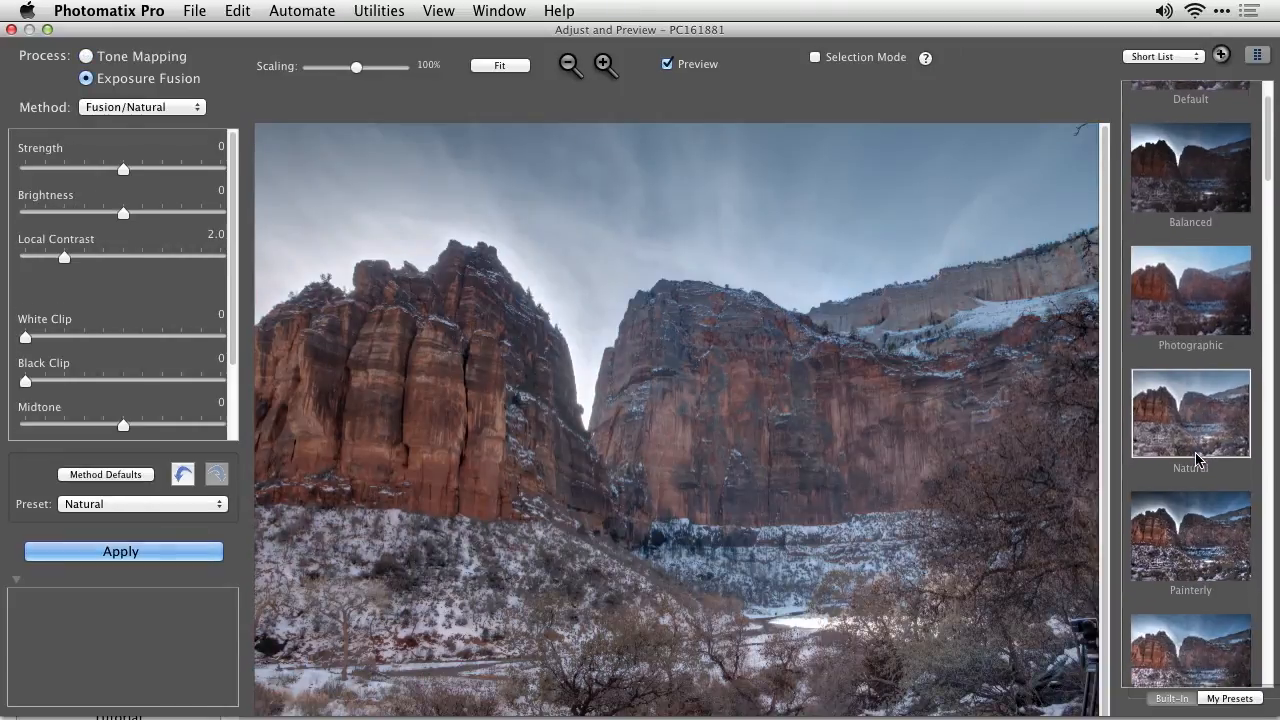
- Try the Painterly, Vibrant and Enhanced presets on the merged image
click(1198, 530)
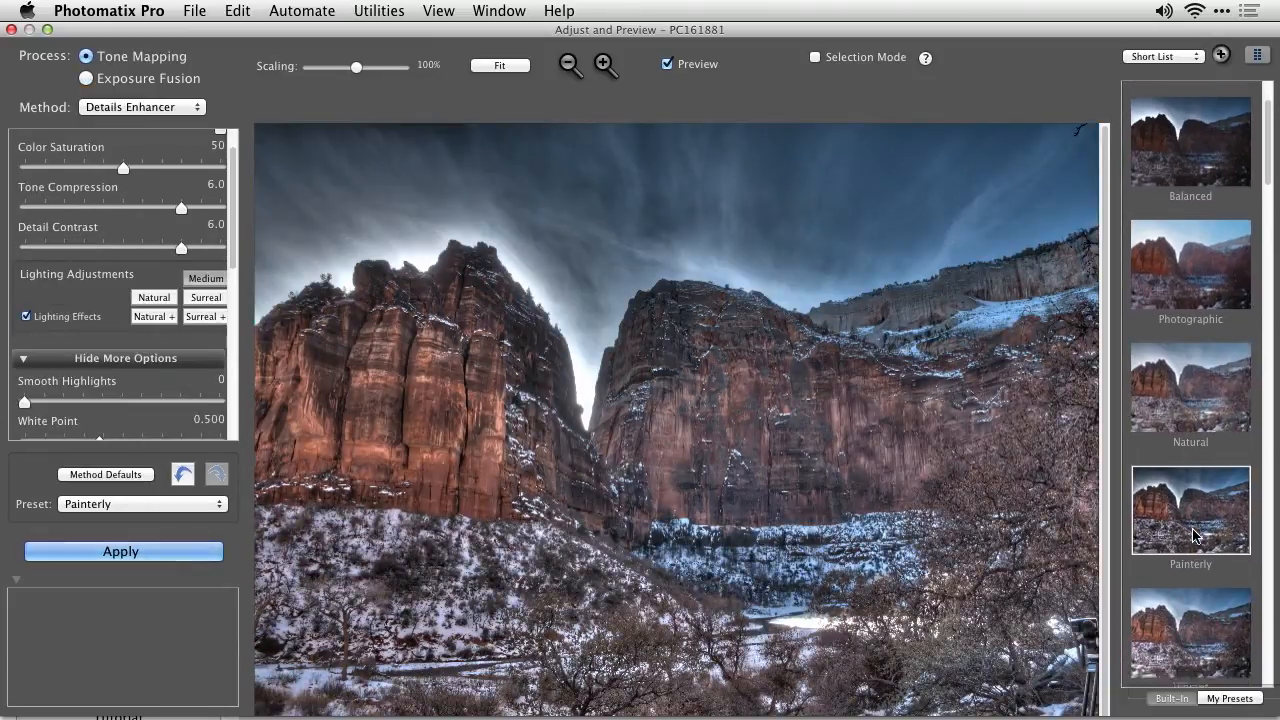
scroll(1194, 532, down, 5)
click(1194, 532)
scroll(1193, 535, down, 5)
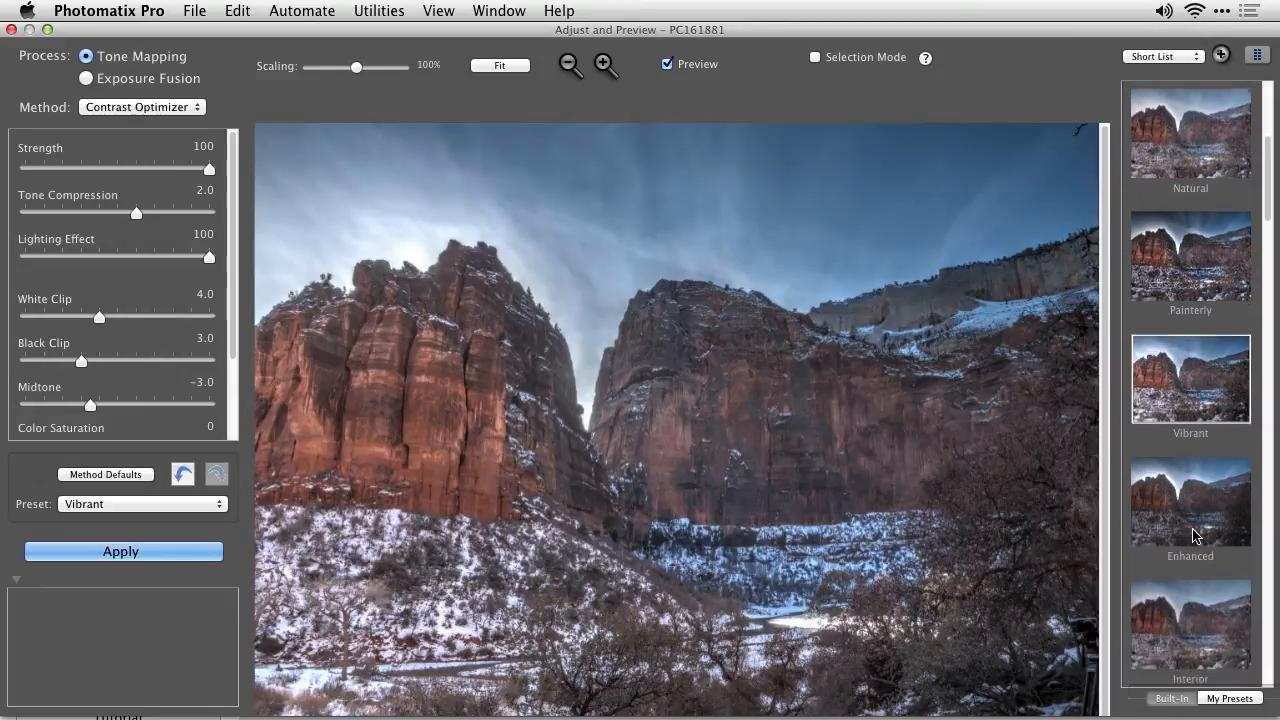
click(1193, 535)
scroll(1196, 535, down, 5)
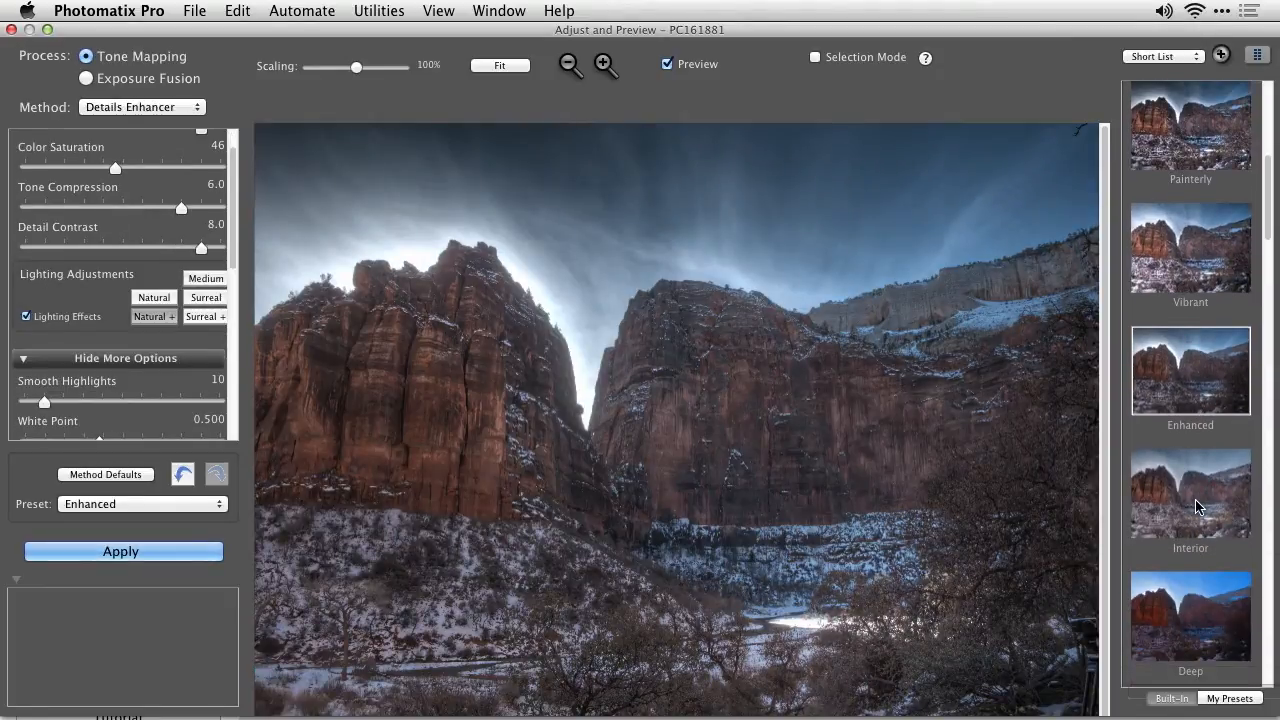
- Try the Interior preset and apply the Surreal preset to the merged image
click(1198, 507)
scroll(1198, 507, down, 5)
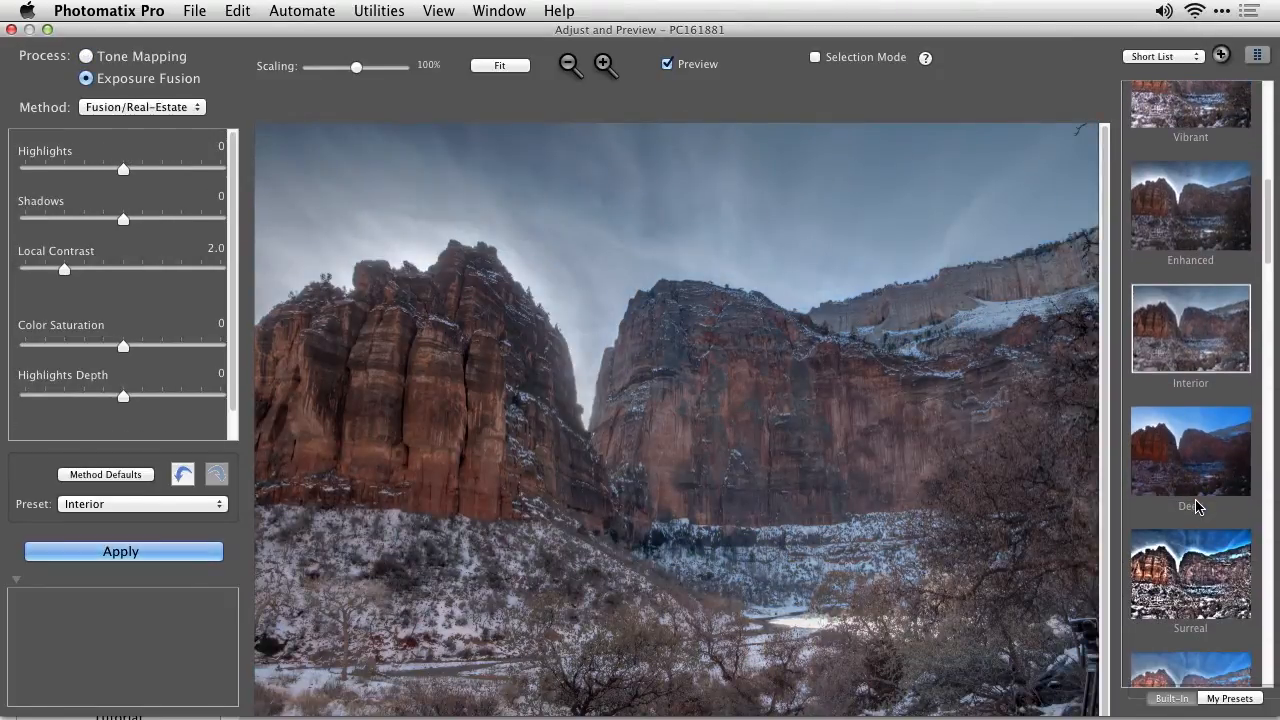
scroll(1198, 507, down, 3)
click(1198, 507)
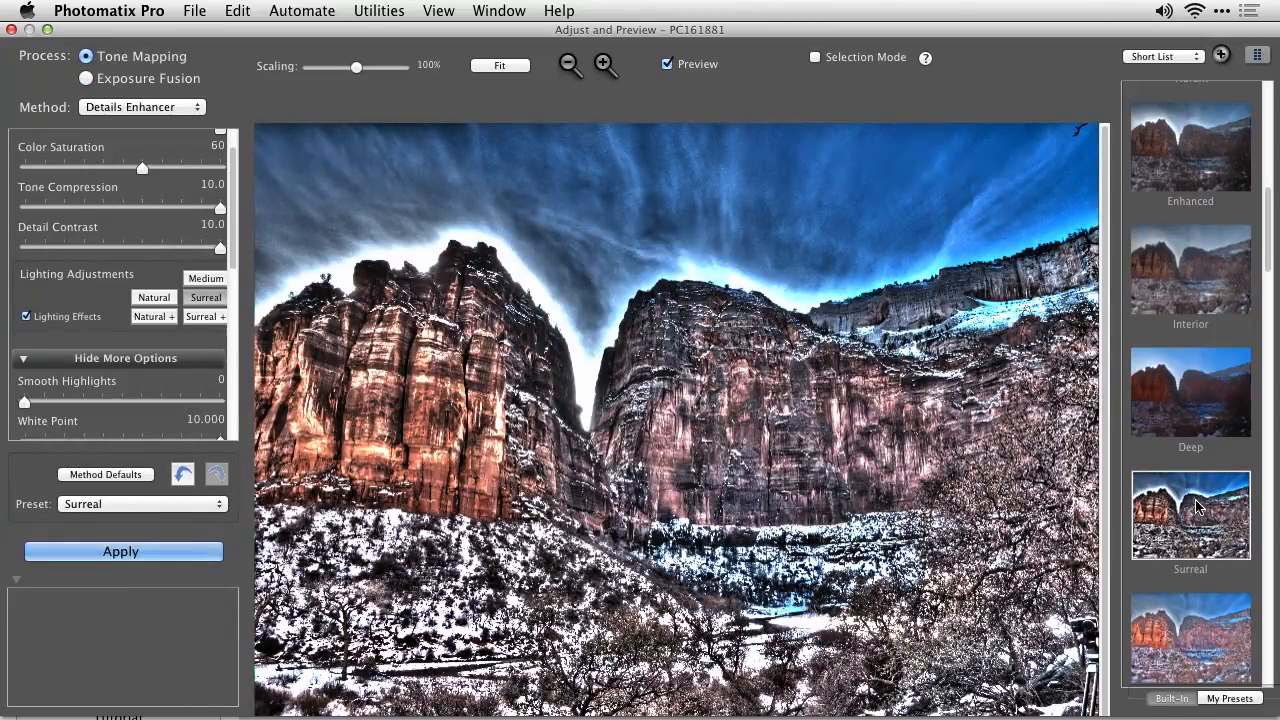
- Apply the Painterly preset and set Color Saturation to 59, Tone Compression to 8.2 and Detail Contrast to 2.6
scroll(1197, 507, up, 8)
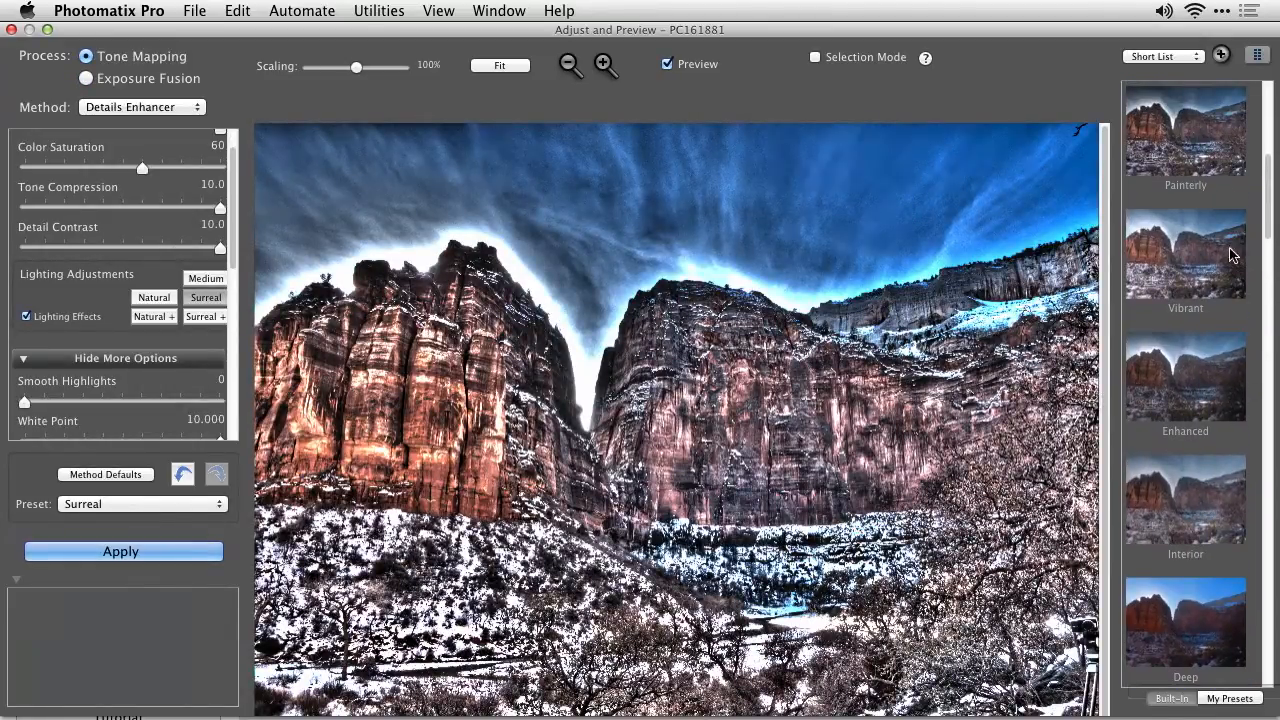
click(1216, 145)
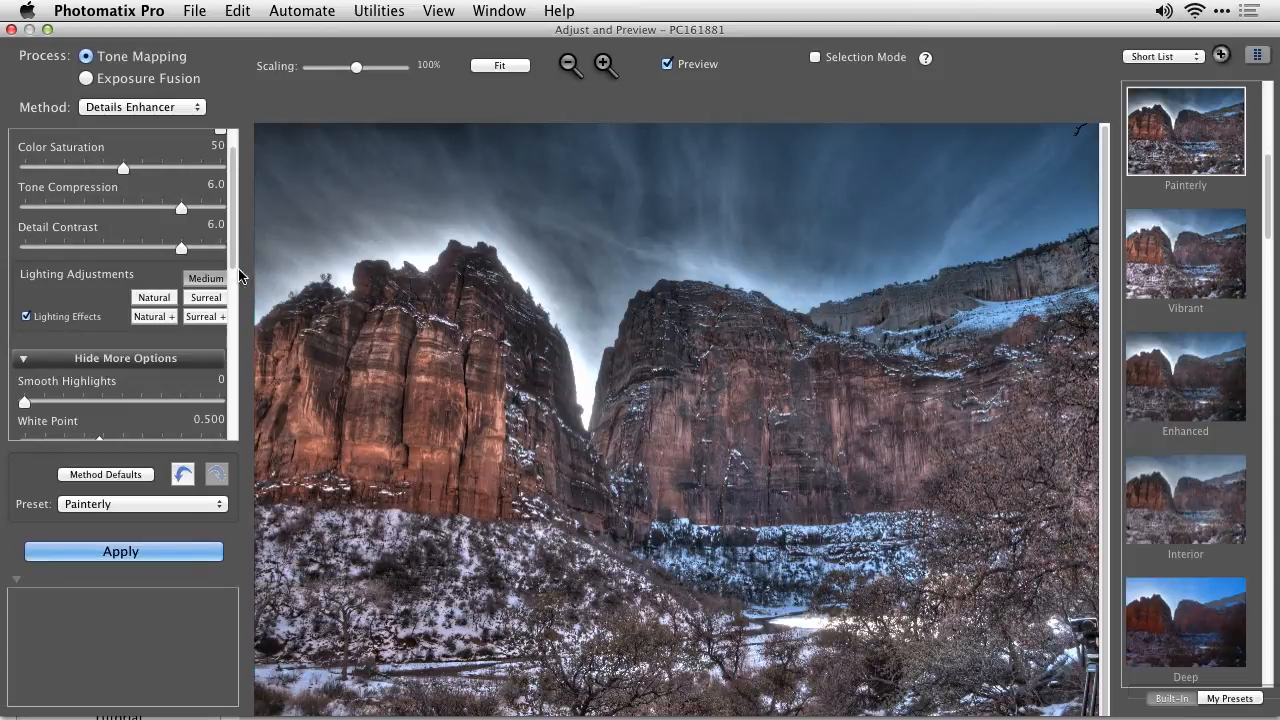
scroll(233, 268, up, 2)
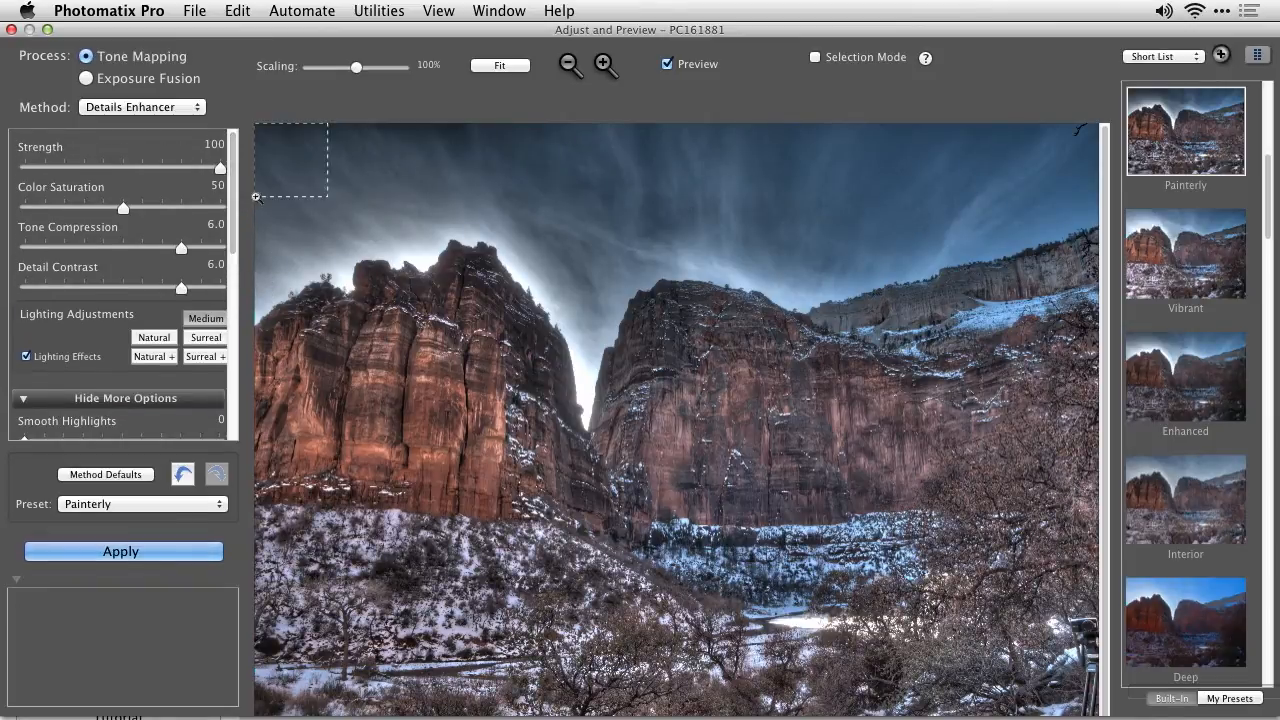
mouse_move(197, 165)
drag(124, 208, 203, 258)
mouse_move(177, 248)
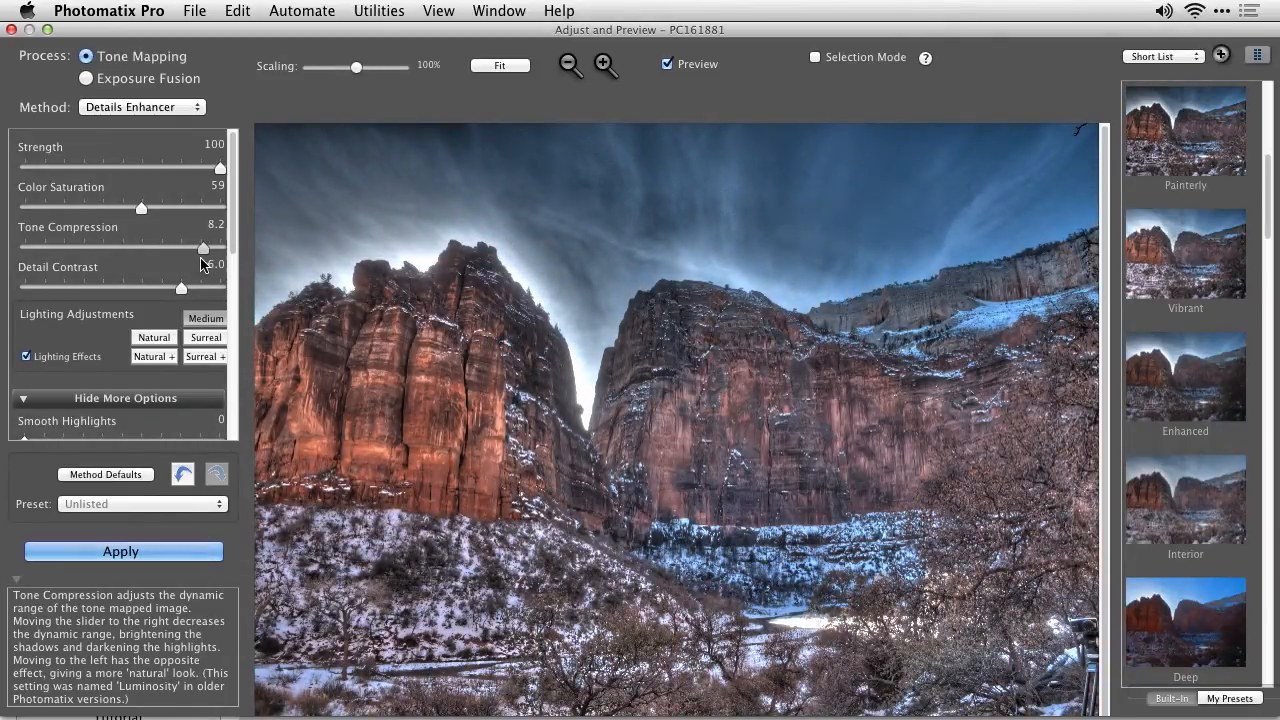
mouse_move(183, 289)
drag(181, 289, 150, 303)
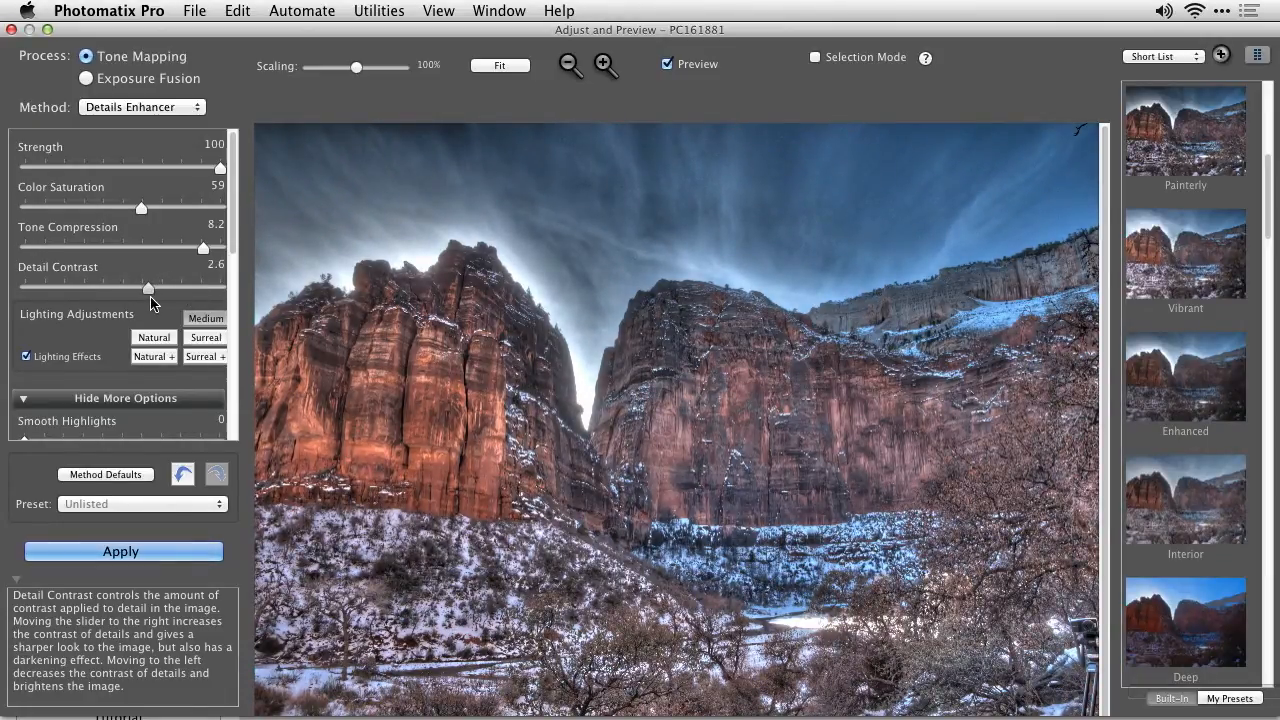
- Set Smooth Highlights to 44, White Point to 0.148, Temperature to -2.3 and Black Point to 0.004
scroll(238, 245, down, 5)
mouse_move(90, 288)
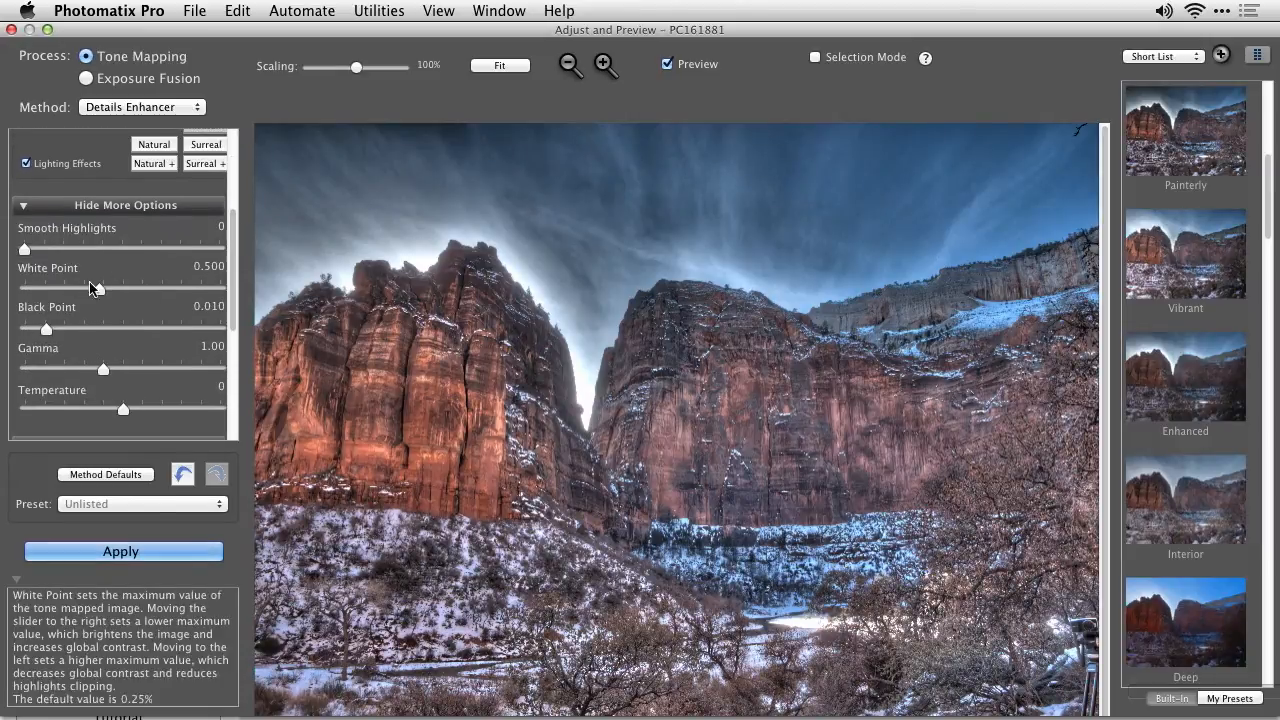
drag(24, 249, 117, 253)
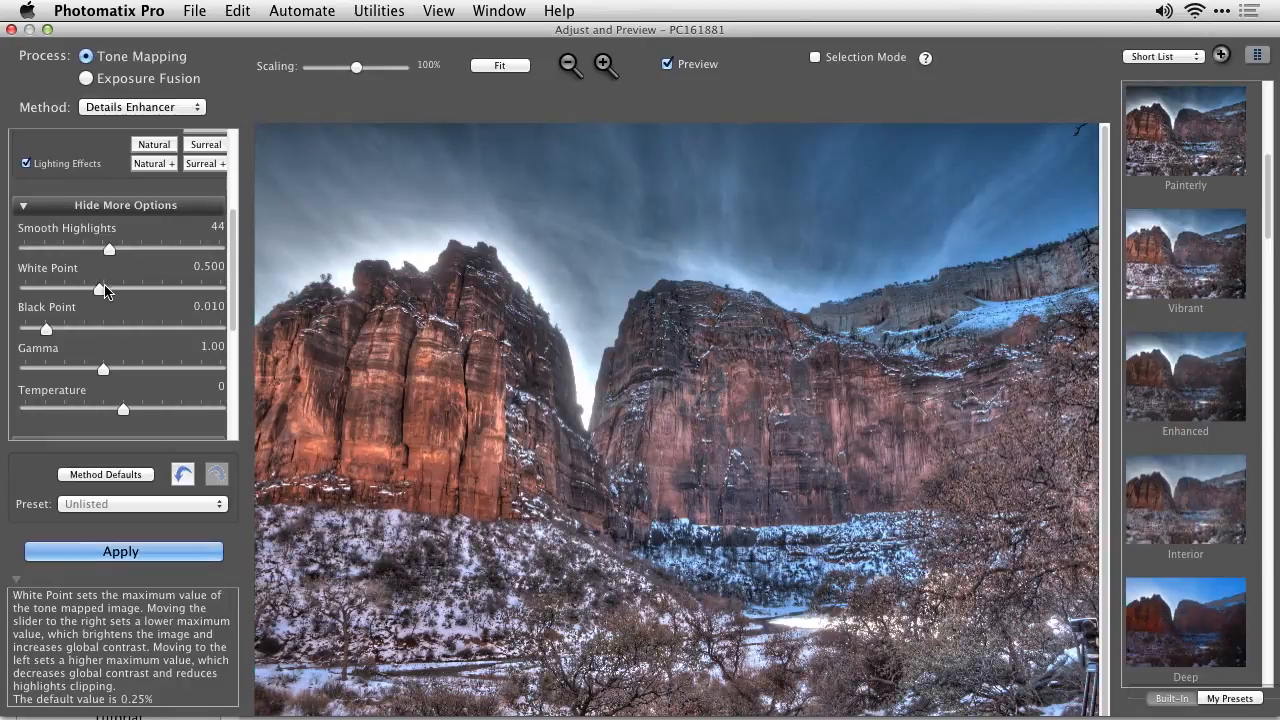
drag(99, 290, 75, 290)
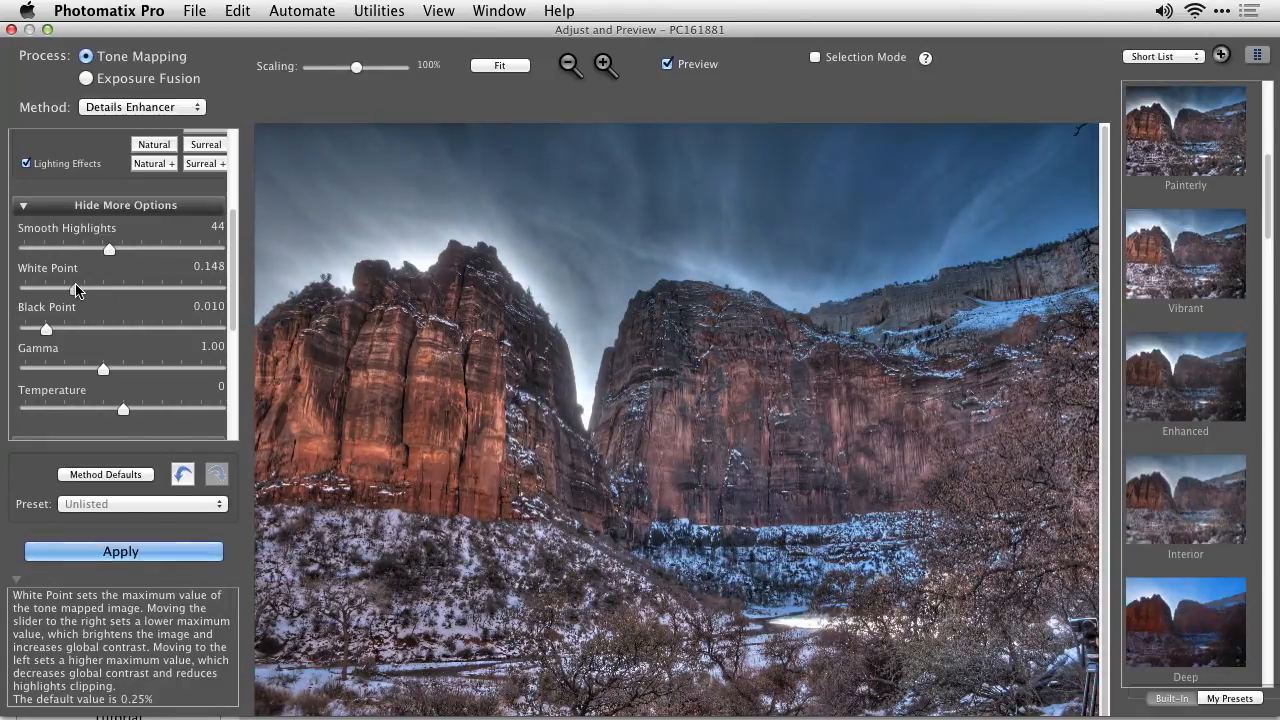
mouse_move(127, 415)
mouse_down()
mouse_move(162, 411)
mouse_move(108, 415)
mouse_up()
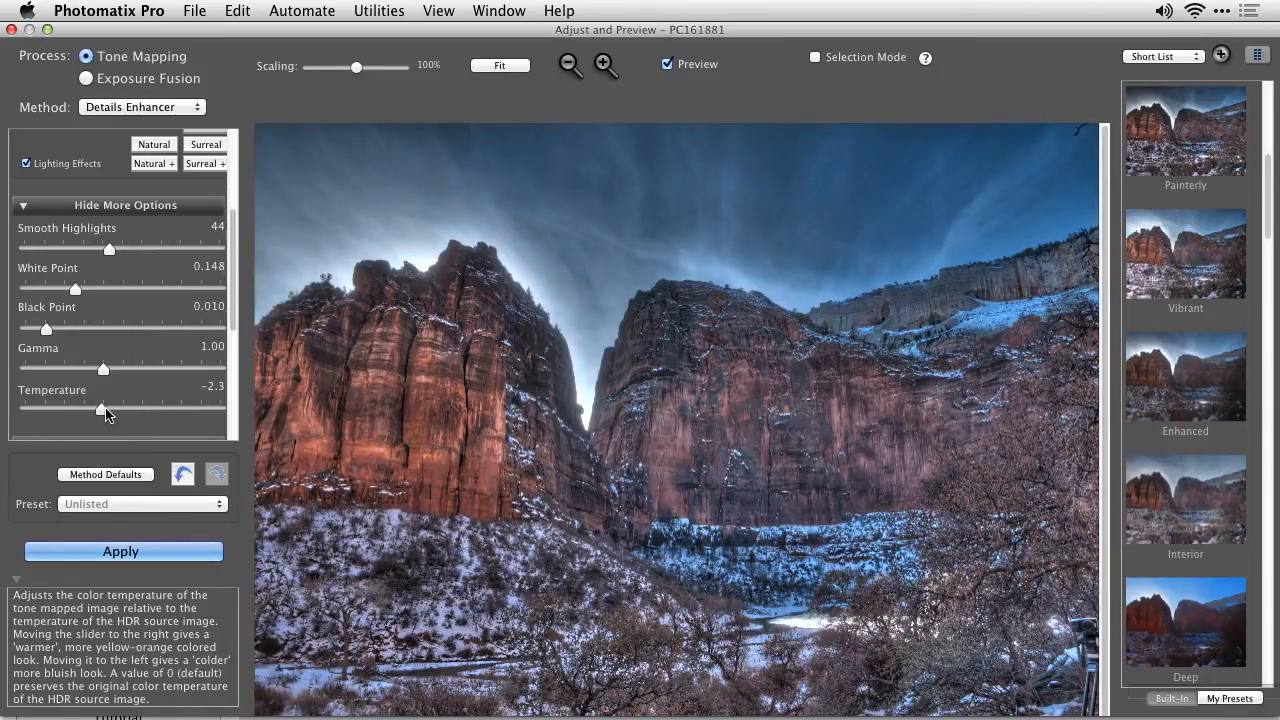
mouse_move(52, 330)
mouse_down()
mouse_move(62, 333)
mouse_move(44, 338)
mouse_up()
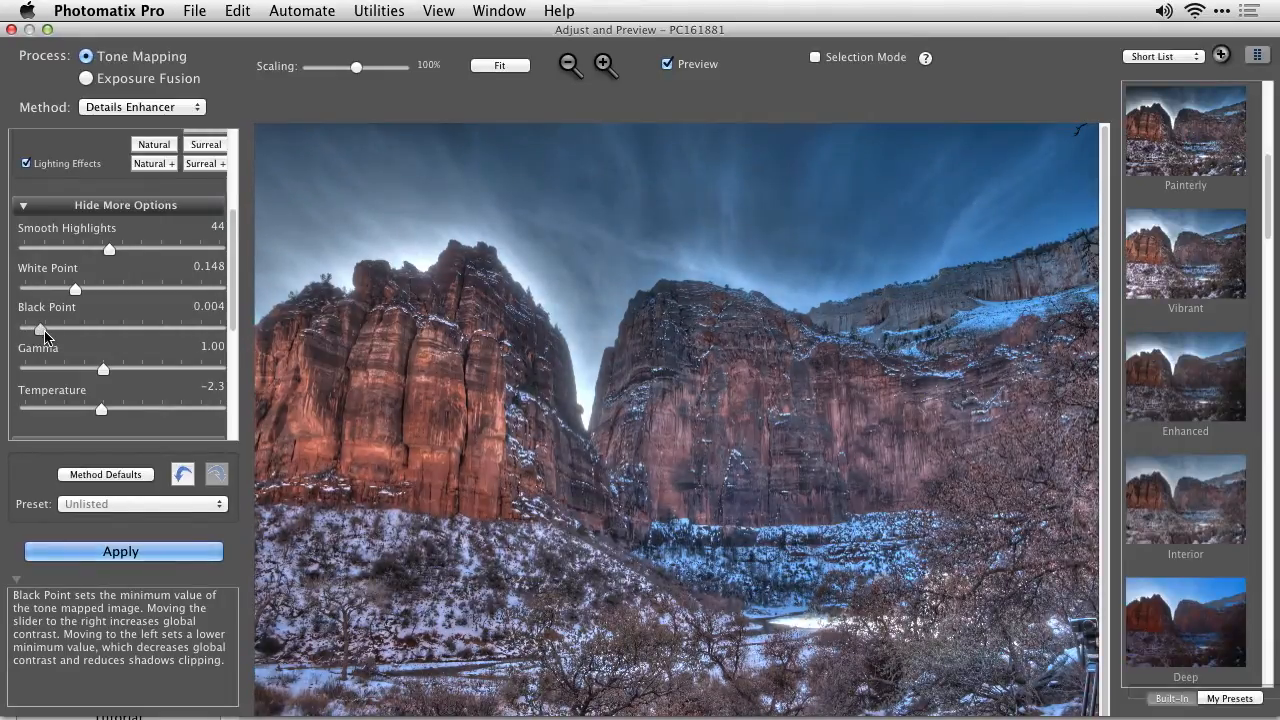
- Try the Surreal, Surreal + and Natural + lighting adjustments and return to Medium
click(210, 150)
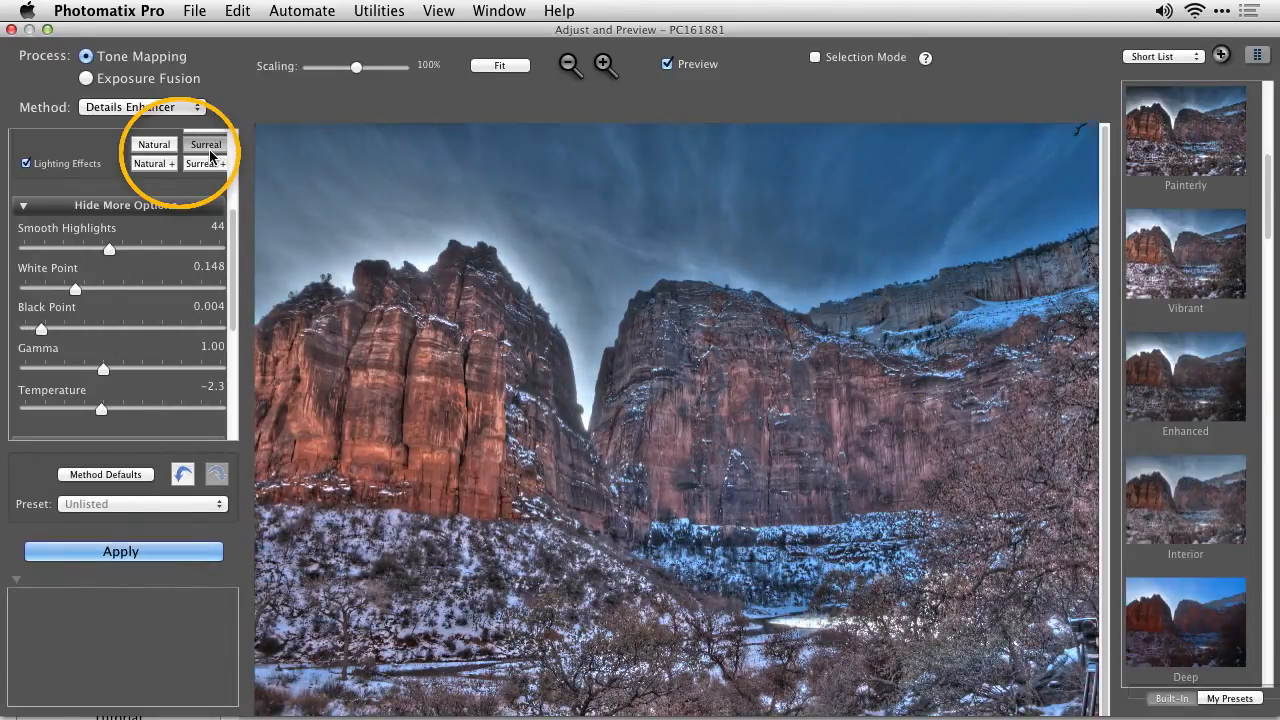
click(208, 163)
click(158, 165)
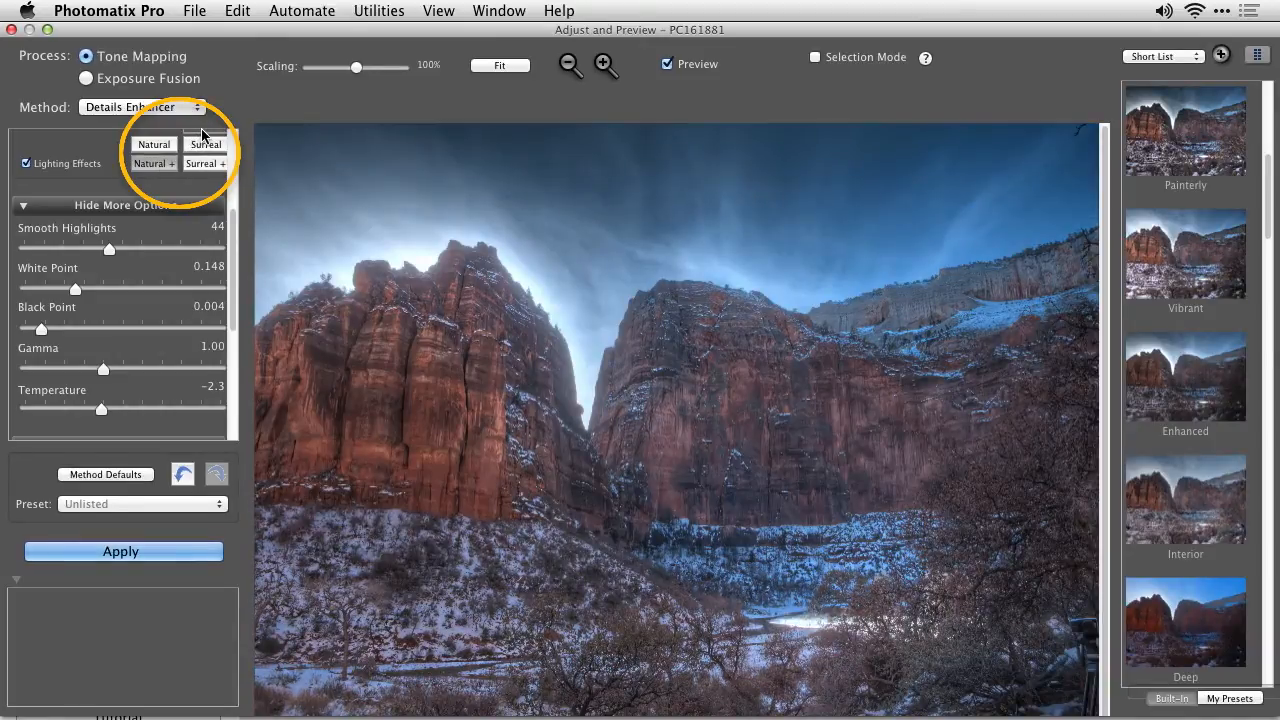
click(206, 146)
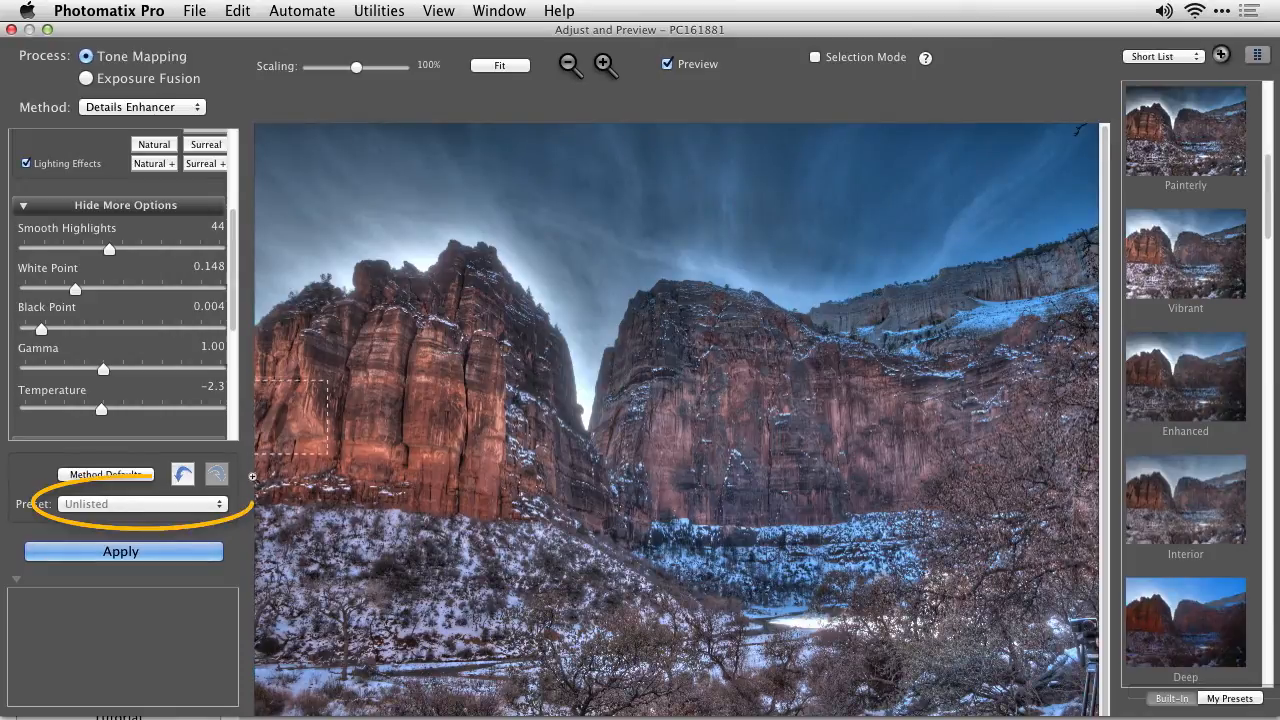
- Save the current tone-mapping settings as a preset named HDR001A in the Presets folder
click(218, 507)
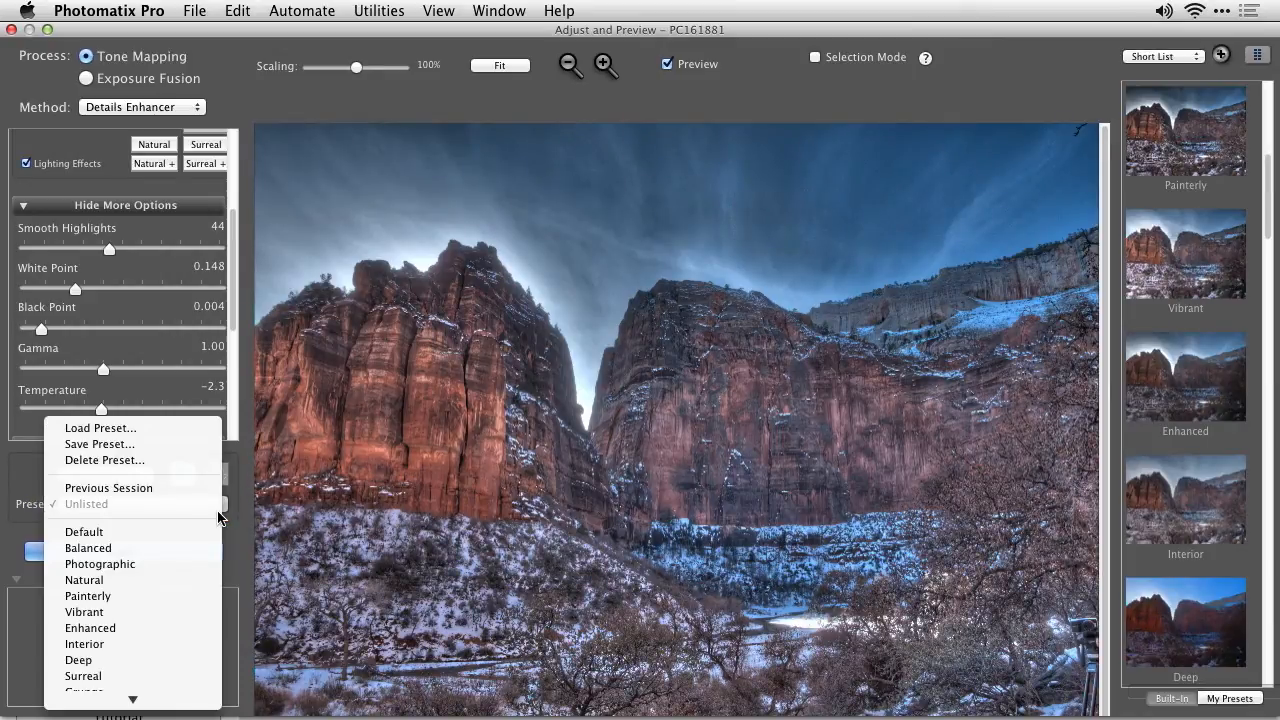
click(203, 443)
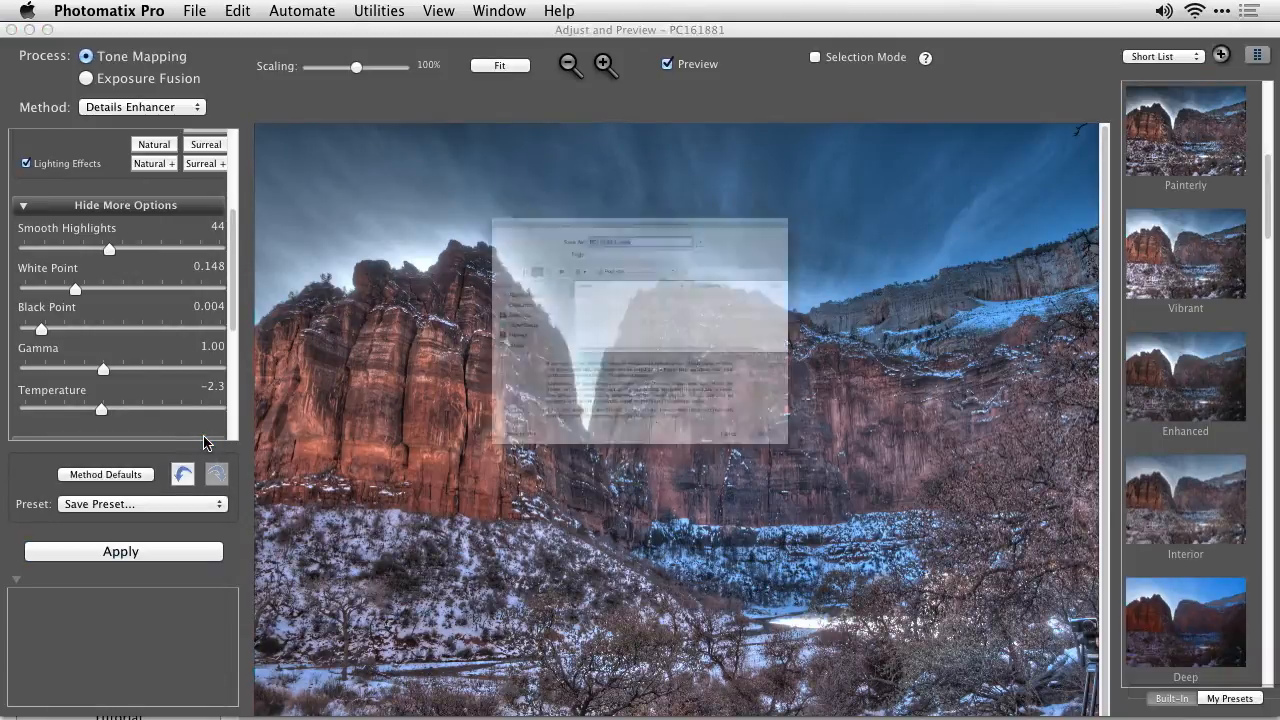
text(HDR)
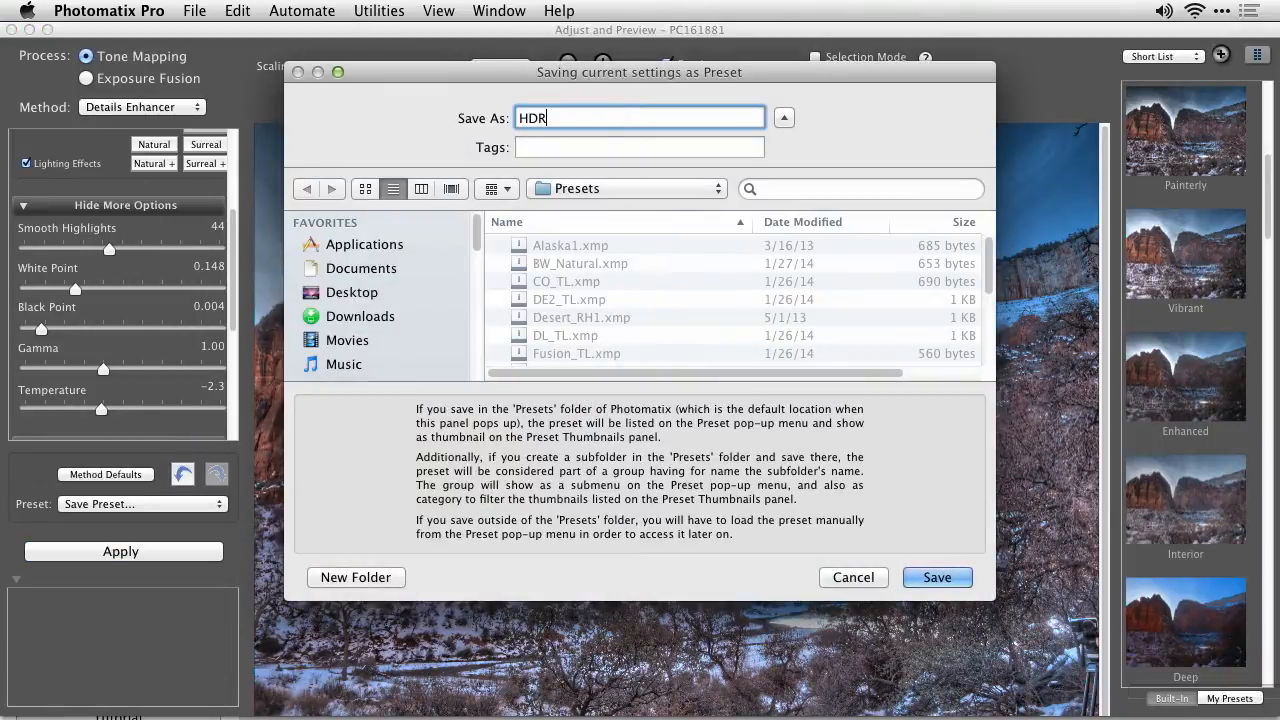
text(001A)
key(Return)
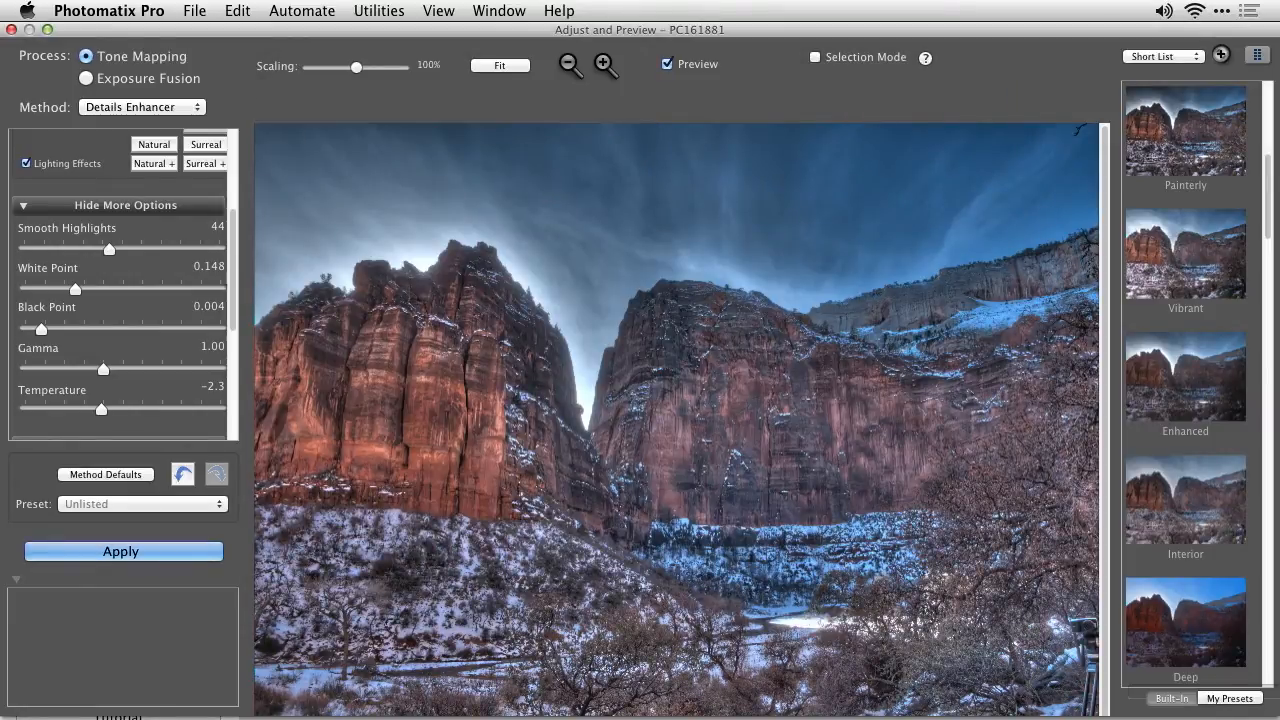
- Check the Presets folder for the saved HDR001A preset by sorting its files by date modified, without saving another preset
click(121, 509)
mouse_move(147, 708)
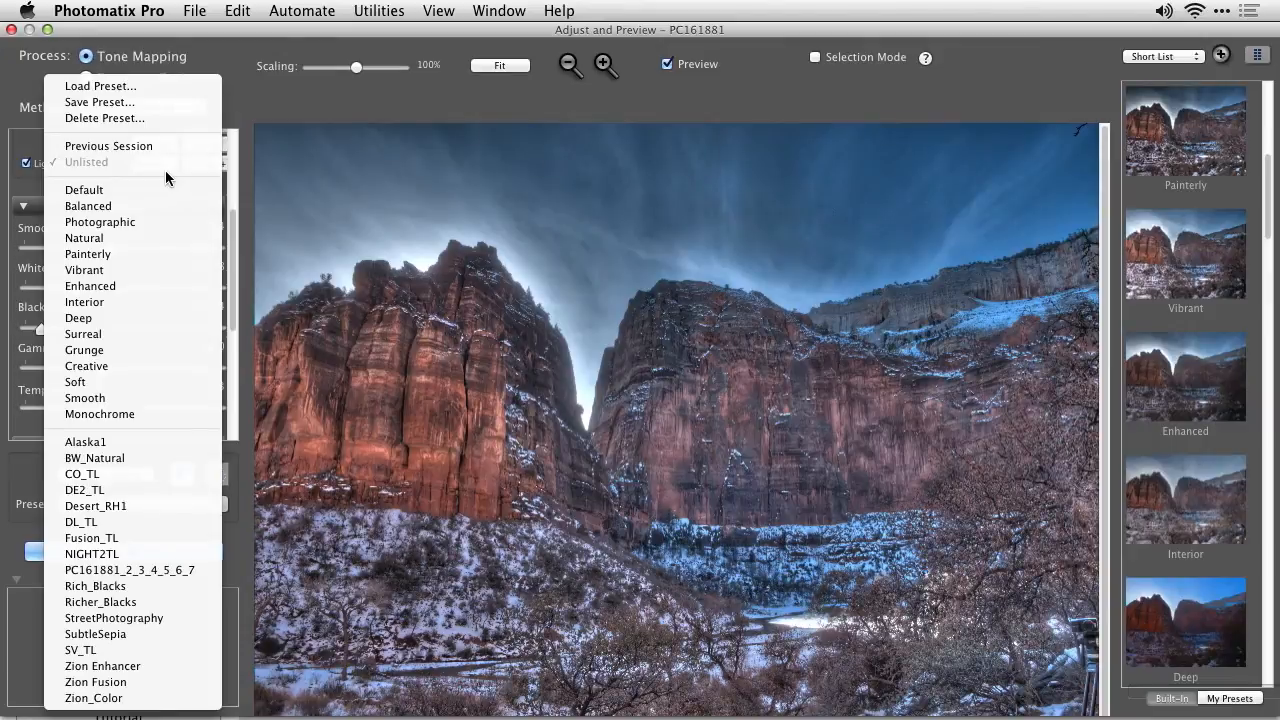
click(158, 104)
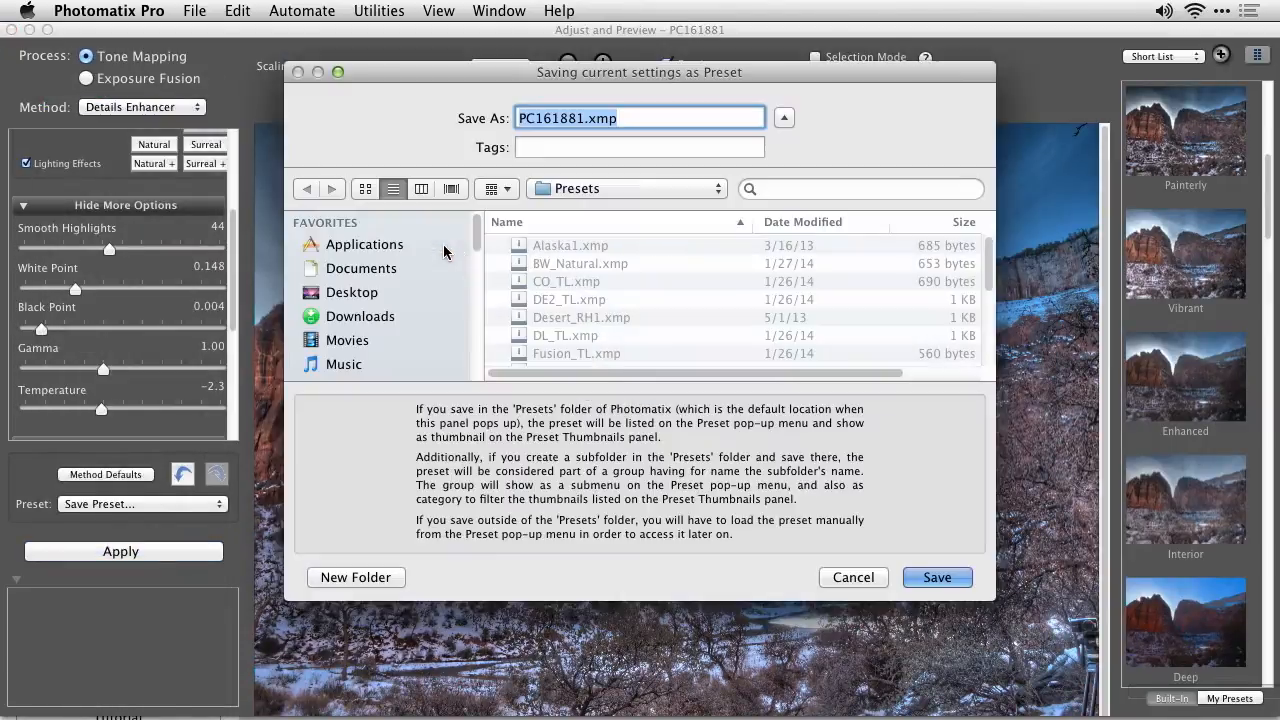
click(783, 218)
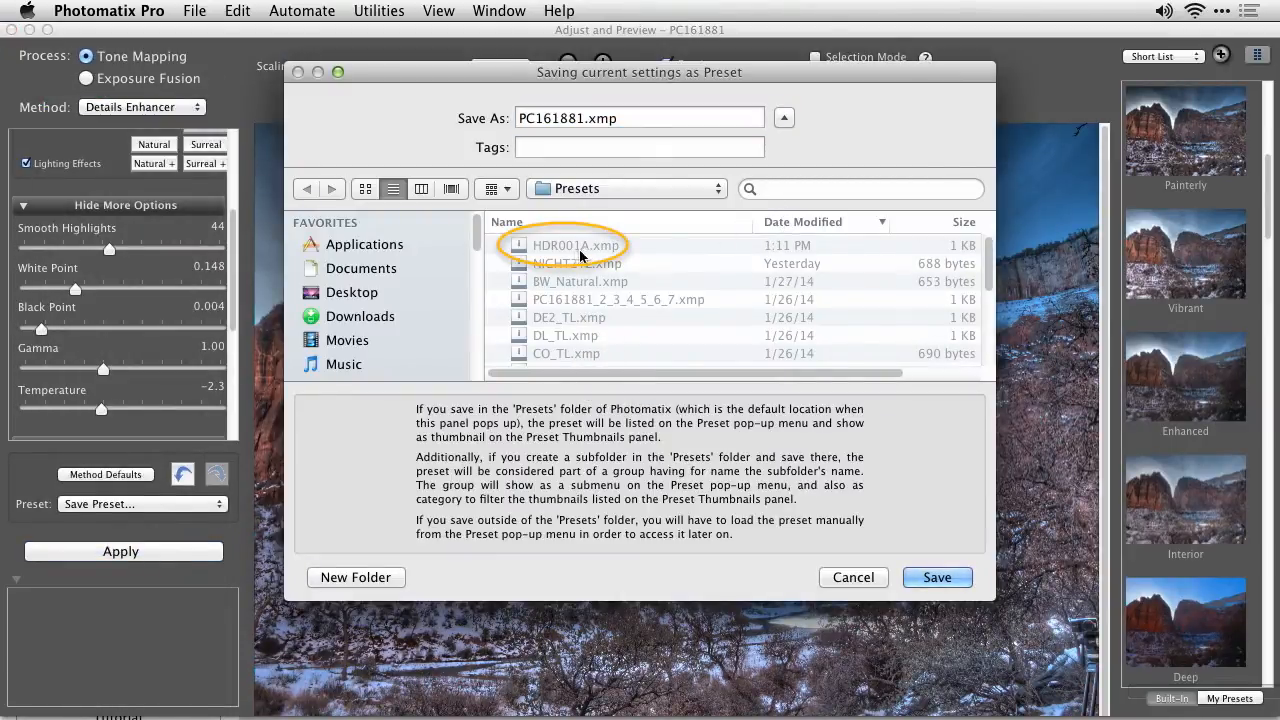
click(853, 578)
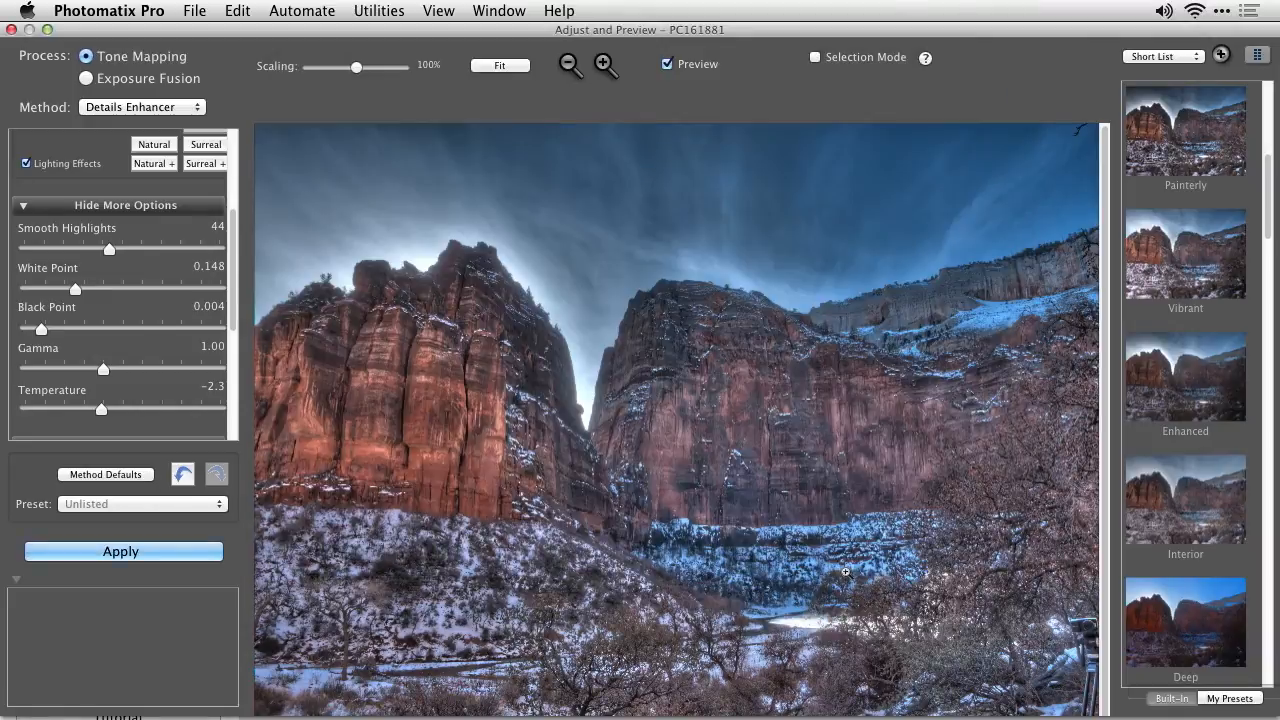
- Try the custom CO_TL, DE2_TL and DL_TL presets on the merged image
click(205, 505)
scroll(205, 507, down, 7)
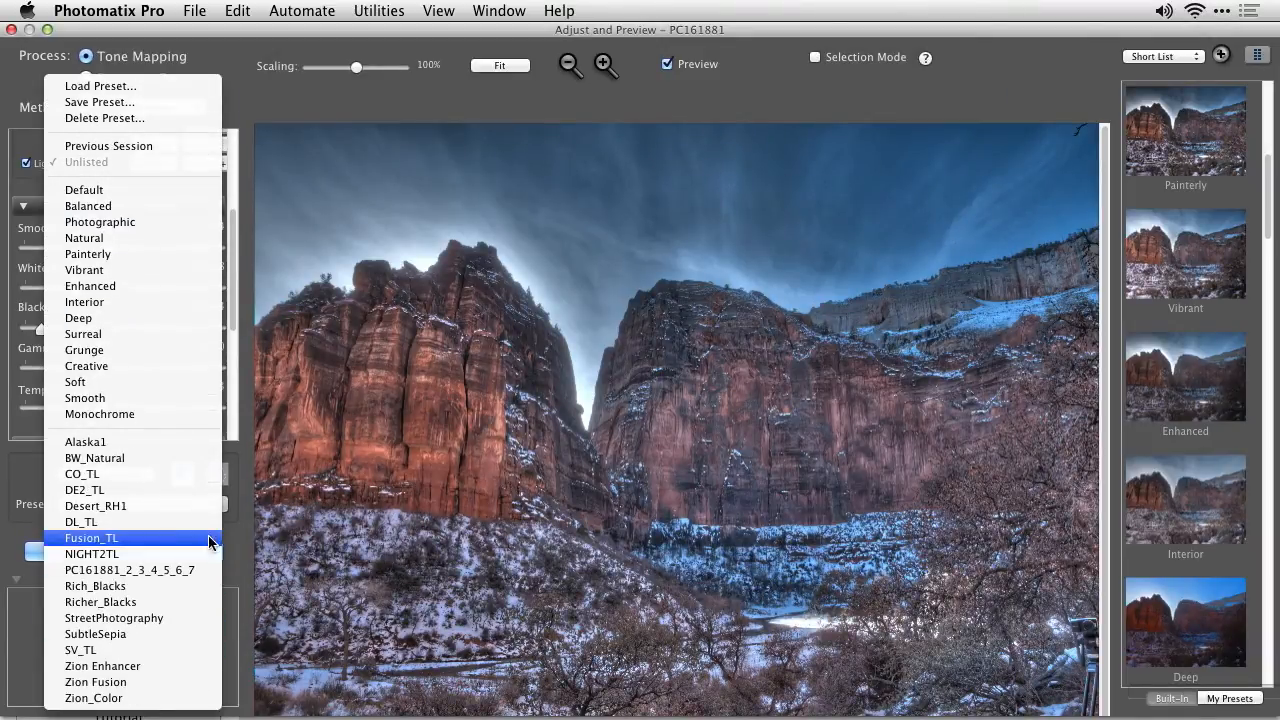
click(205, 476)
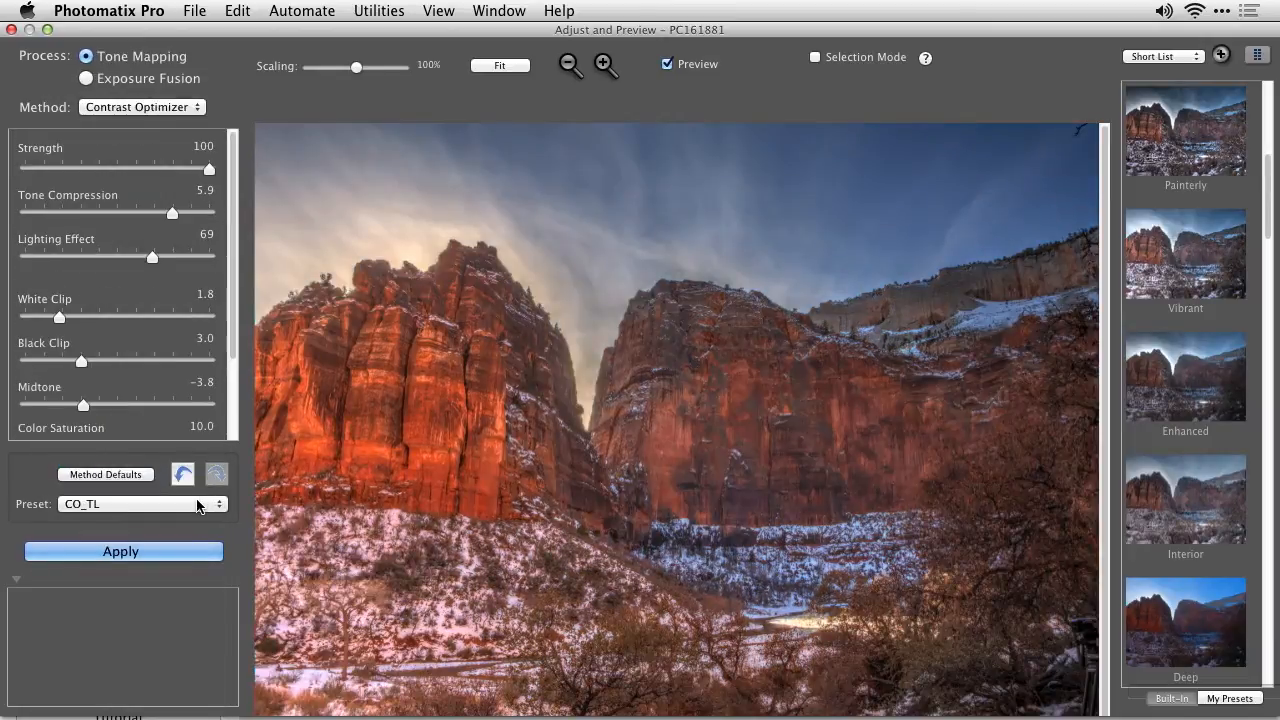
click(200, 503)
click(194, 520)
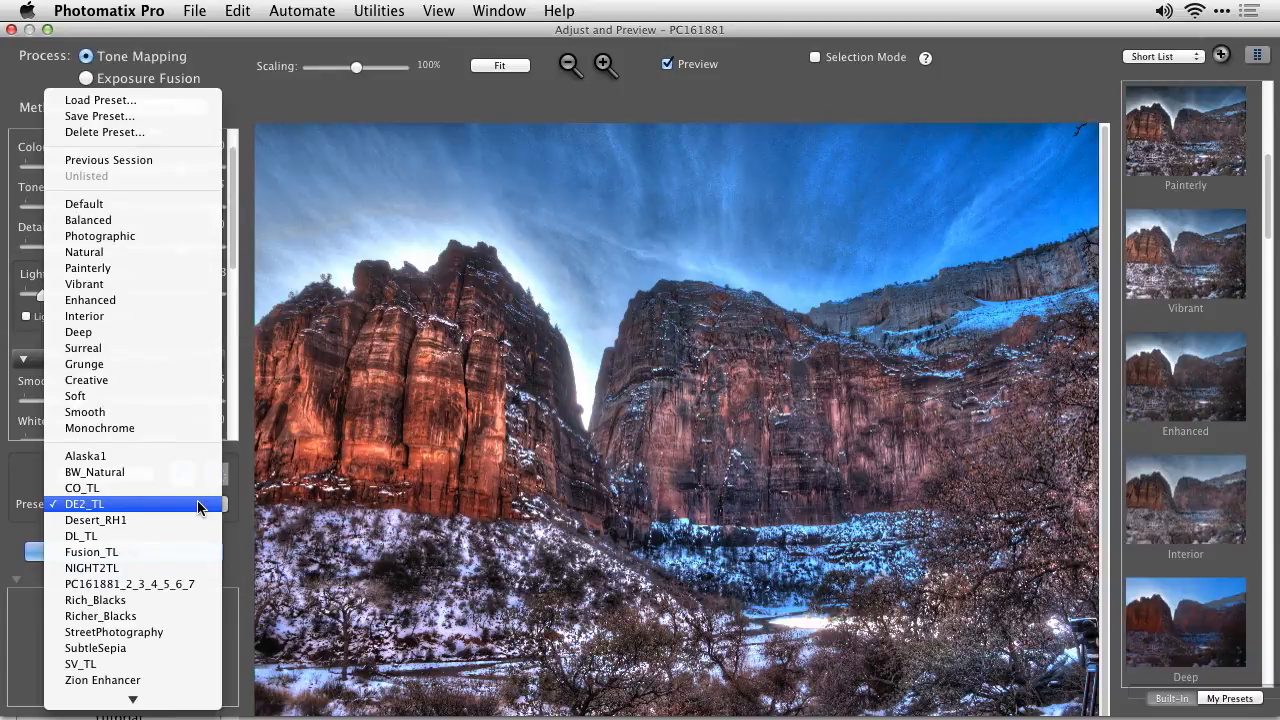
click(197, 536)
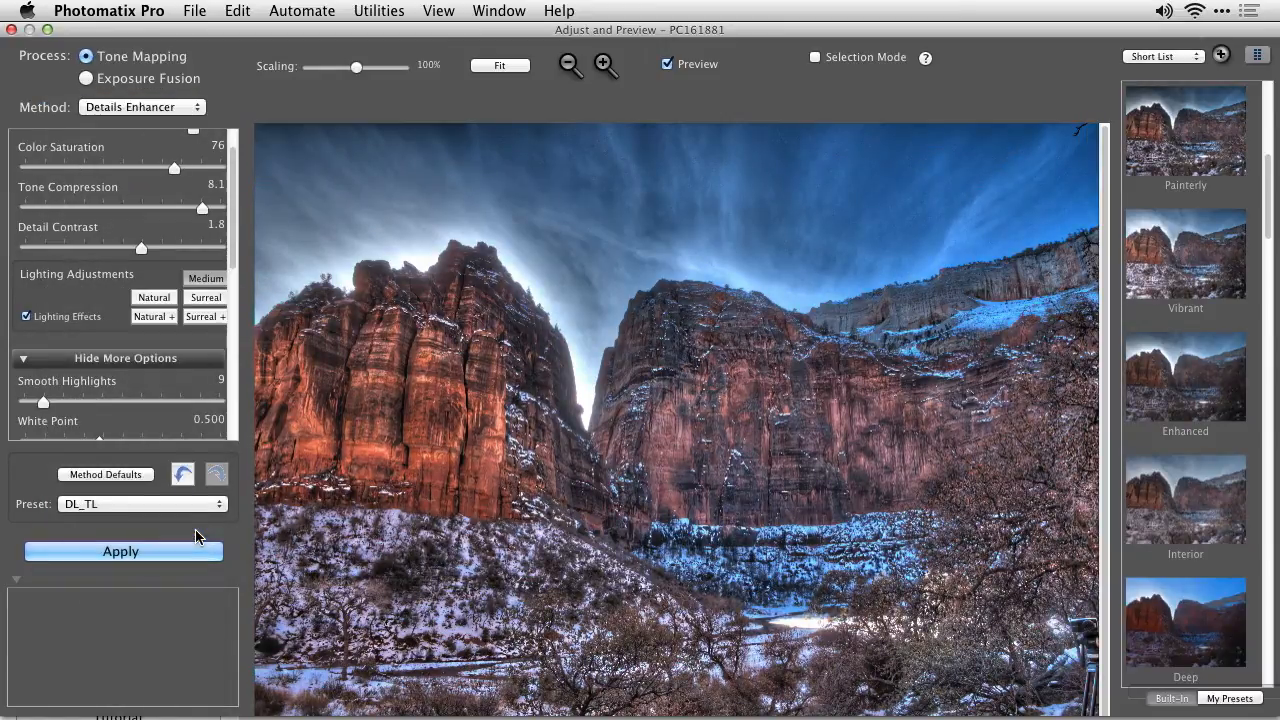
- Try the custom Fusion_TL and NIGHT2TL presets and apply the Zion Enhancer preset to the merged image
mouse_move(214, 427)
click(219, 508)
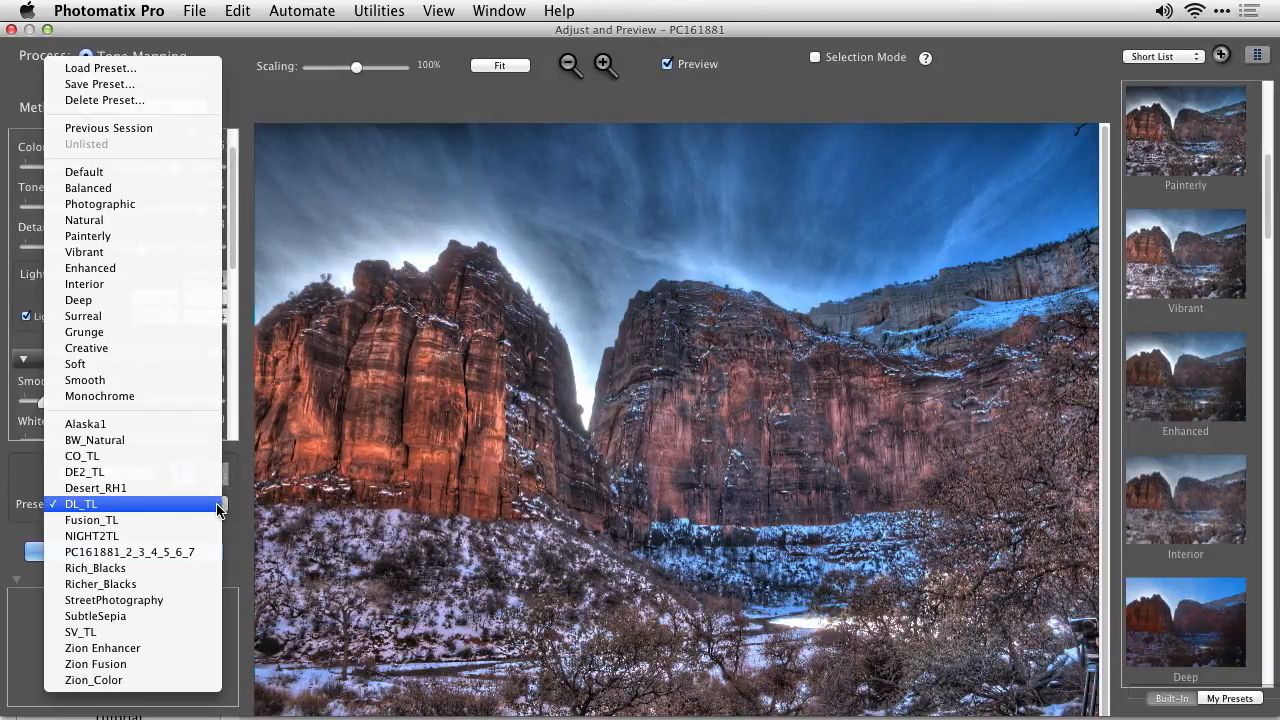
click(209, 516)
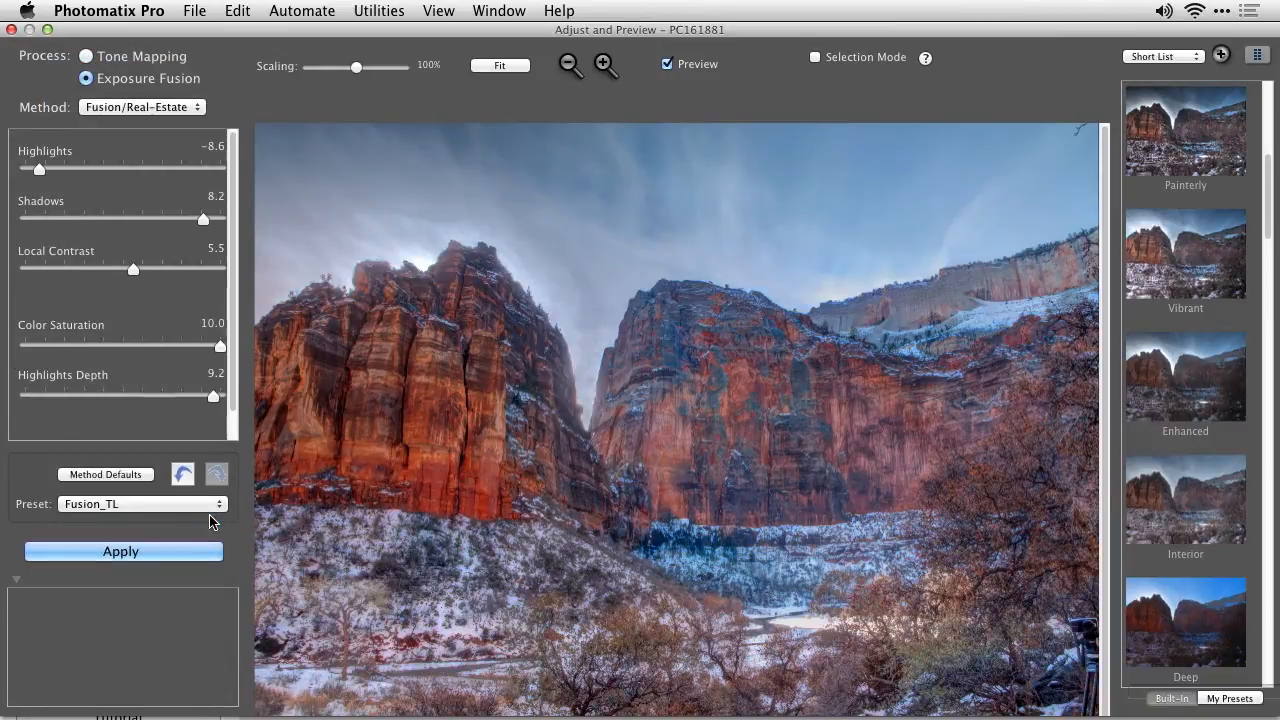
click(211, 514)
click(211, 520)
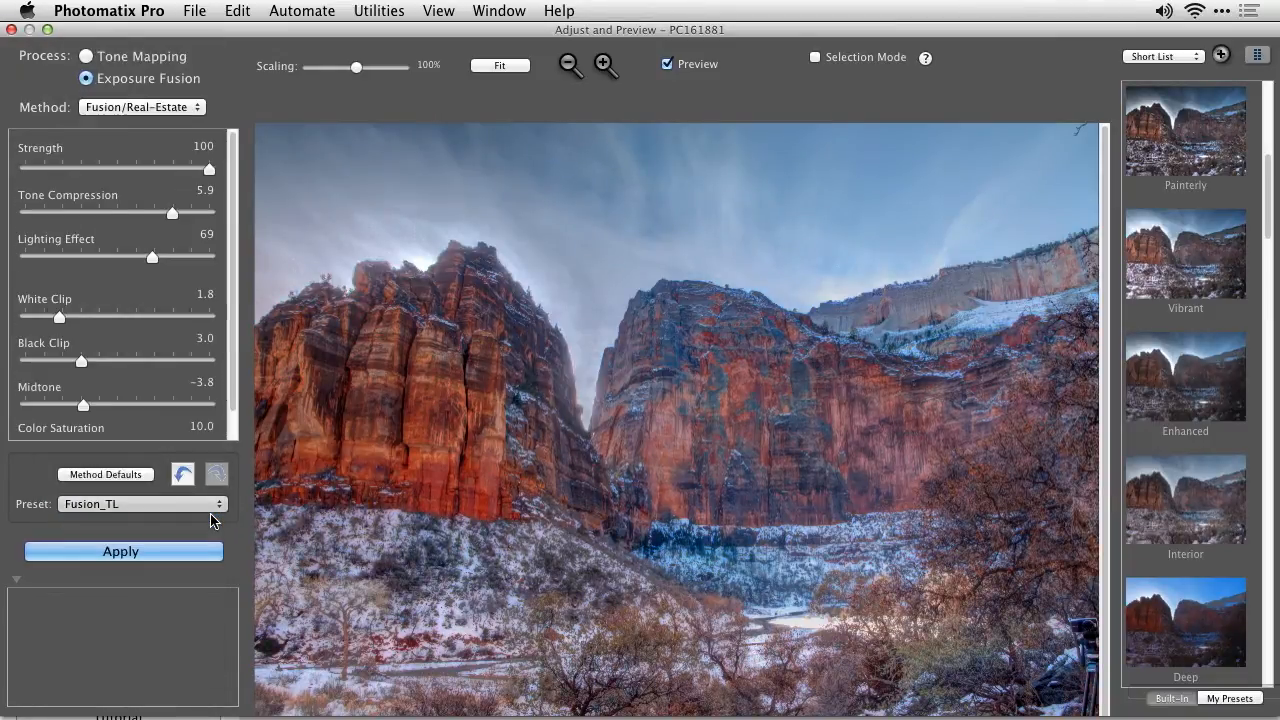
click(212, 505)
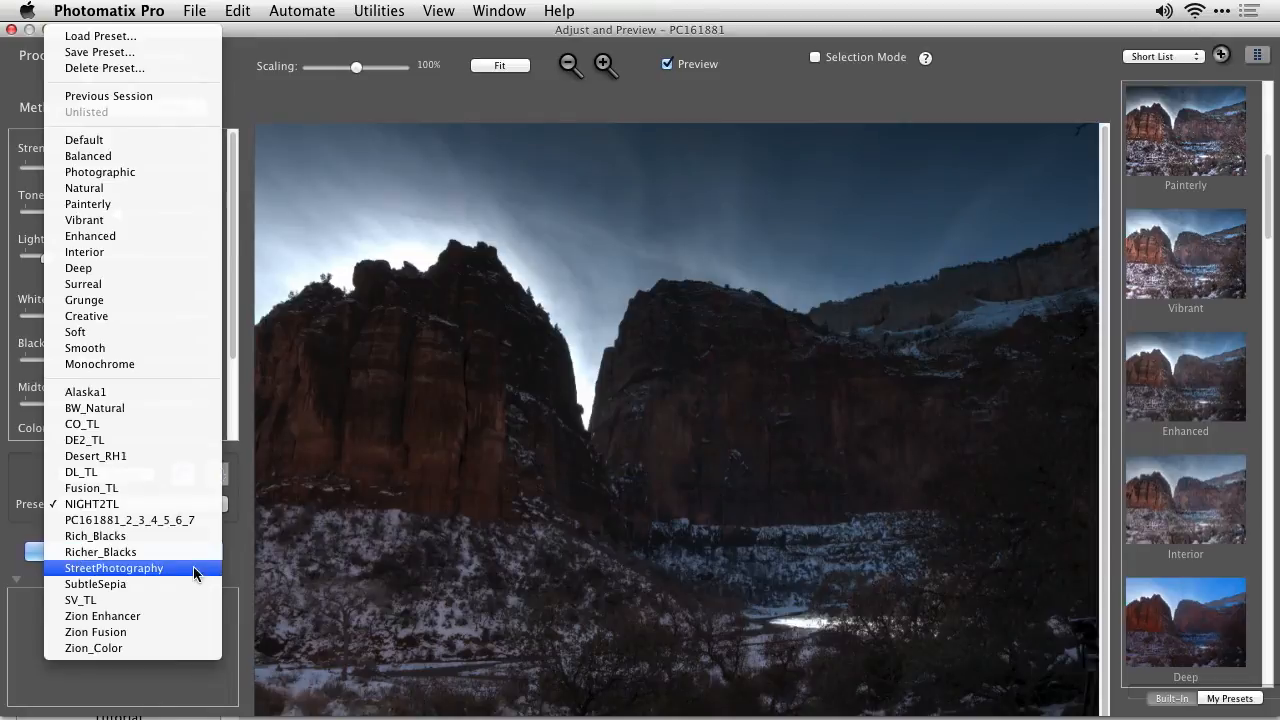
key(Escape)
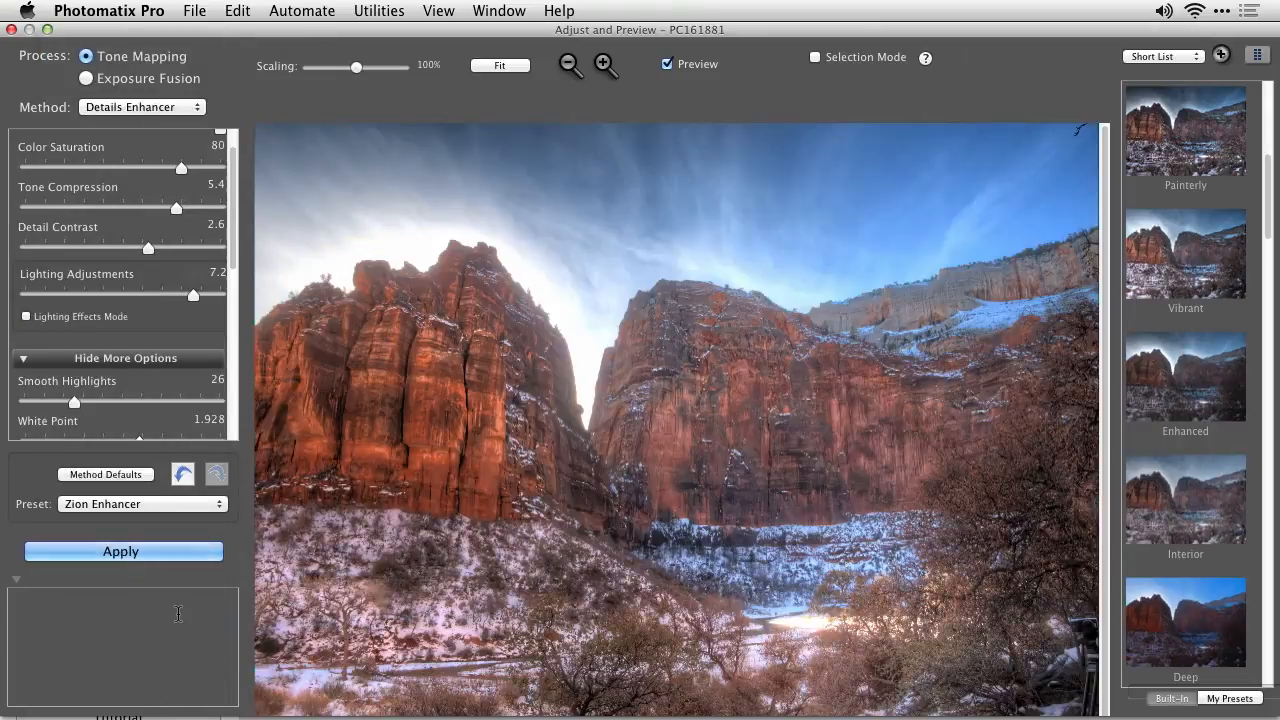